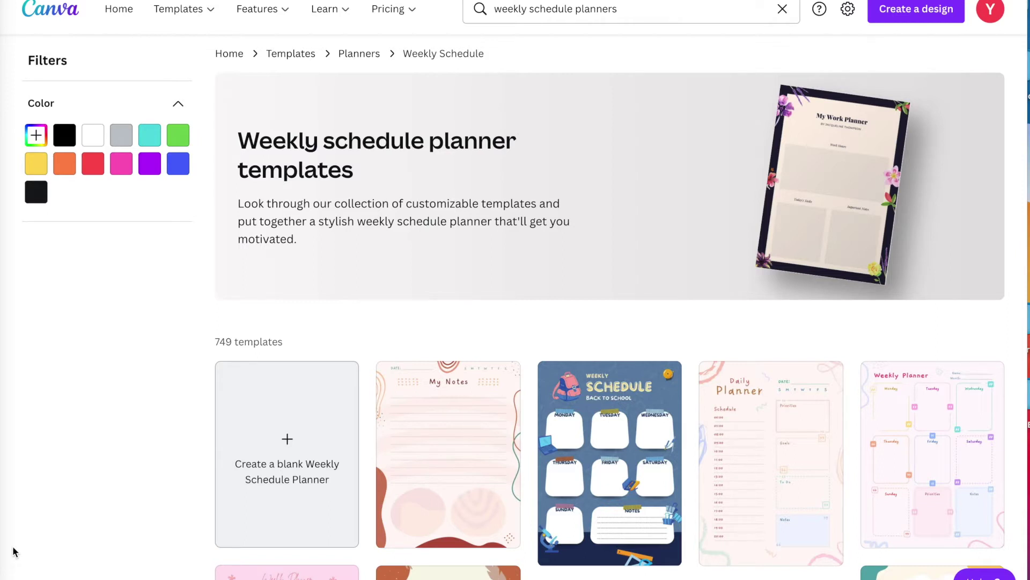
{"action": "left_click", "coordinate": [206, 12]}
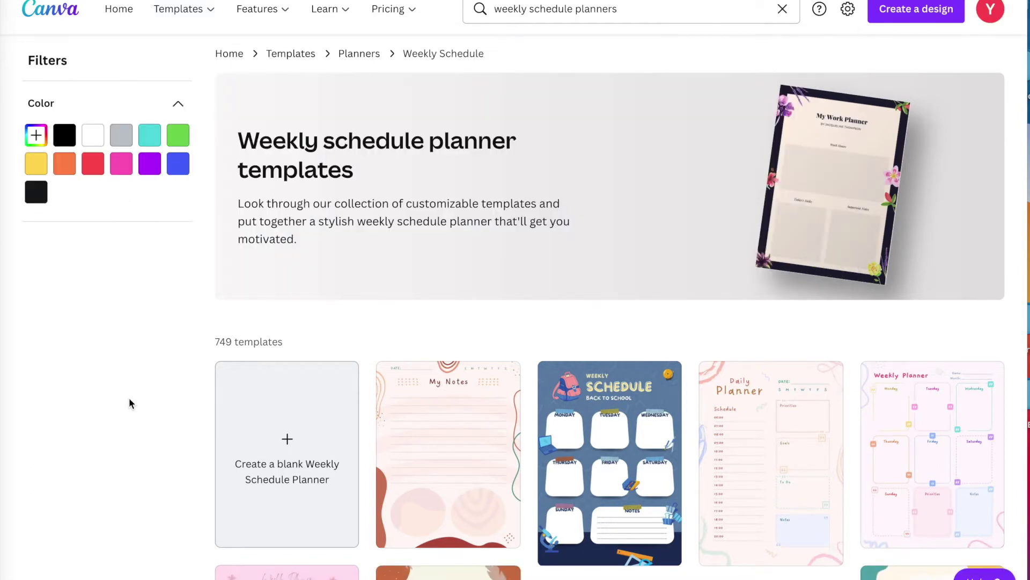
{"action": "scroll", "coordinate": [139, 470], "scroll_direction": "down", "scroll_amount": 3}
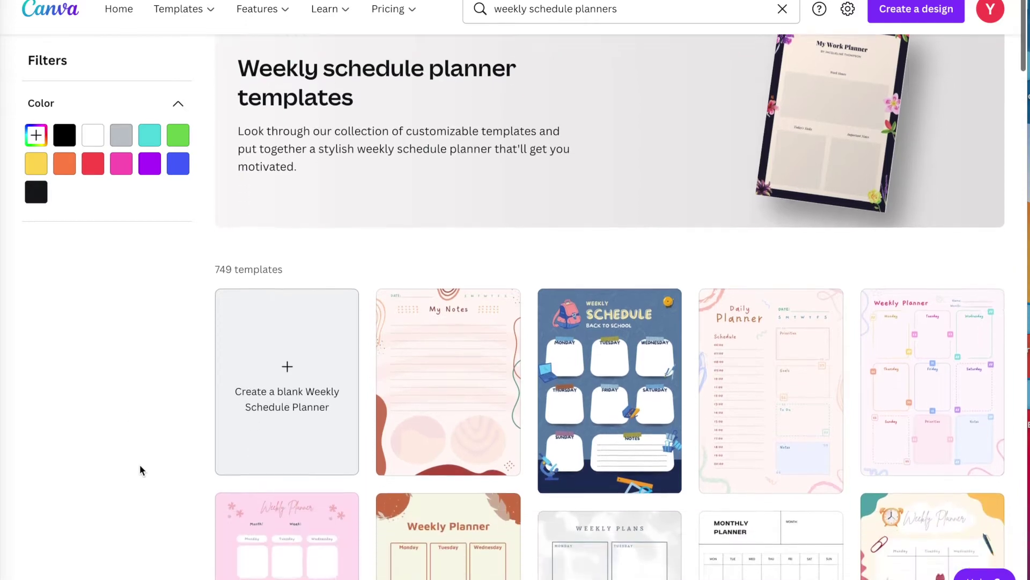
{"action": "scroll", "coordinate": [139, 467], "scroll_direction": "down", "scroll_amount": 1}
{"action": "scroll", "coordinate": [139, 467], "scroll_direction": "down", "scroll_amount": 1}
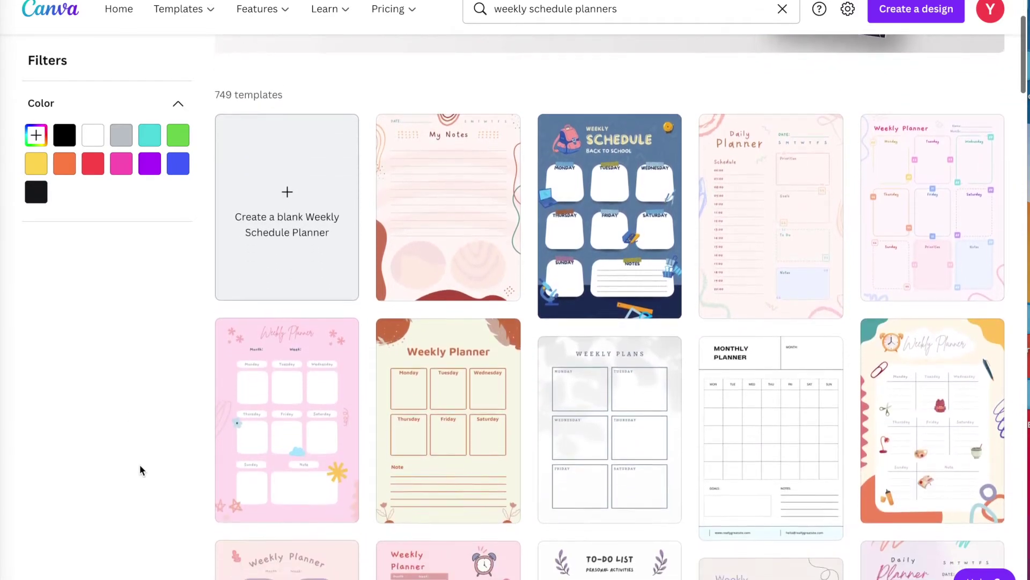
{"action": "scroll", "coordinate": [139, 466], "scroll_direction": "down", "scroll_amount": 1}
{"action": "scroll", "coordinate": [139, 471], "scroll_direction": "down", "scroll_amount": 1}
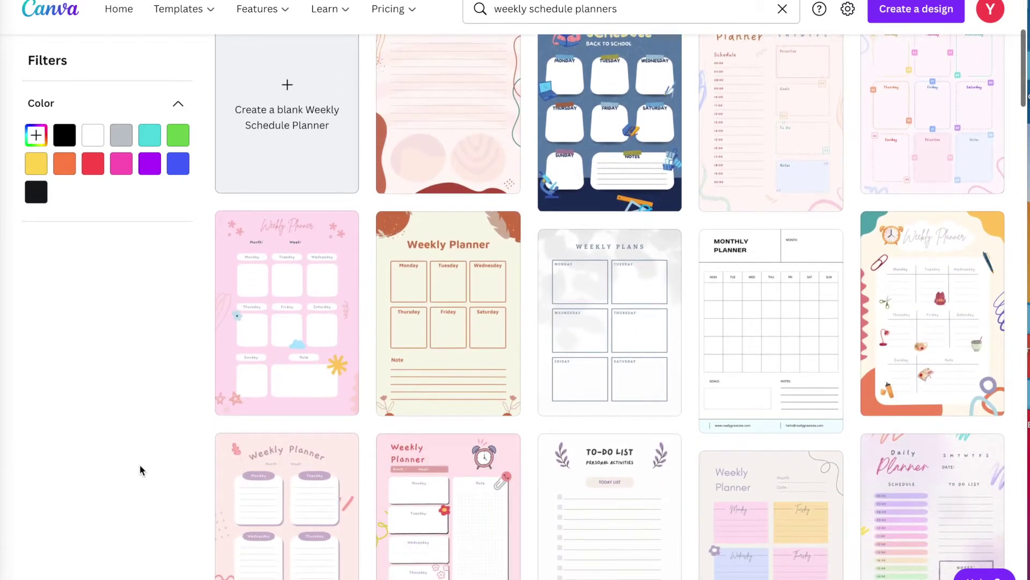
{"action": "scroll", "coordinate": [139, 470], "scroll_direction": "down", "scroll_amount": 1}
{"action": "scroll", "coordinate": [139, 470], "scroll_direction": "down", "scroll_amount": 1}
{"action": "scroll", "coordinate": [139, 470], "scroll_direction": "down", "scroll_amount": 1}
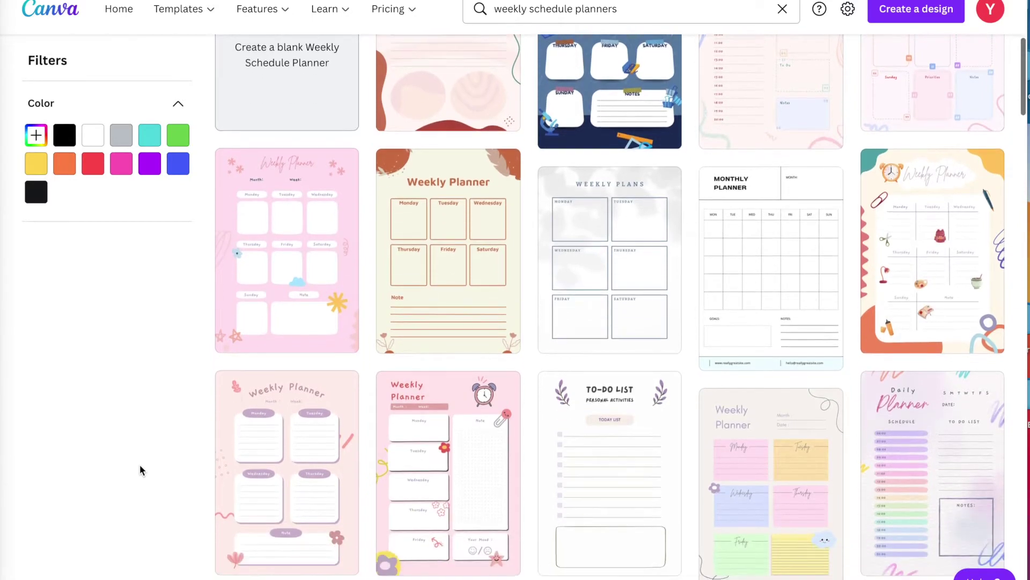
{"action": "scroll", "coordinate": [140, 470], "scroll_direction": "down", "scroll_amount": 1}
{"action": "scroll", "coordinate": [140, 470], "scroll_direction": "down", "scroll_amount": 1}
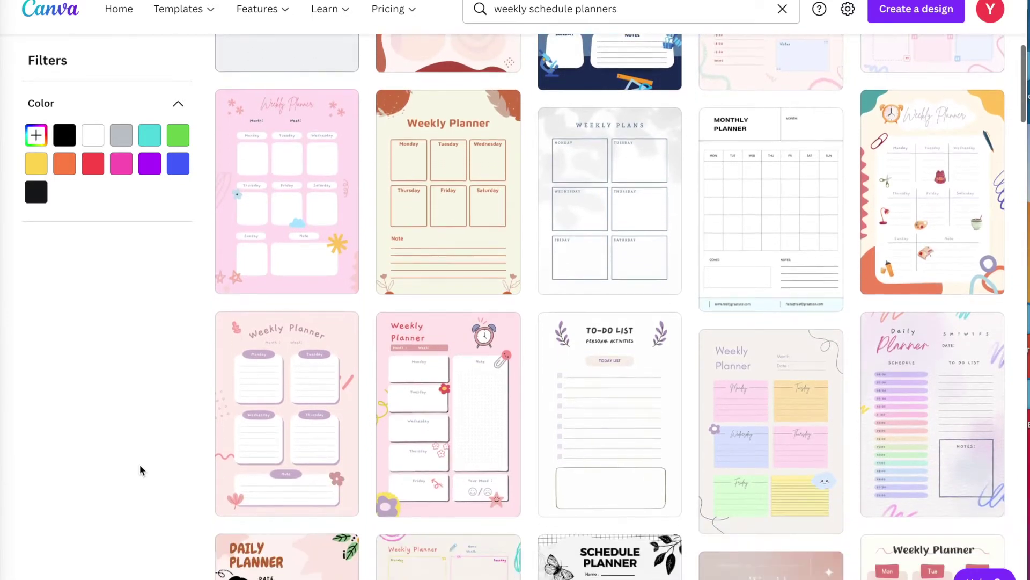
{"action": "scroll", "coordinate": [139, 470], "scroll_direction": "down", "scroll_amount": 2}
{"action": "scroll", "coordinate": [139, 470], "scroll_direction": "down", "scroll_amount": 1}
{"action": "scroll", "coordinate": [140, 466], "scroll_direction": "down", "scroll_amount": 2}
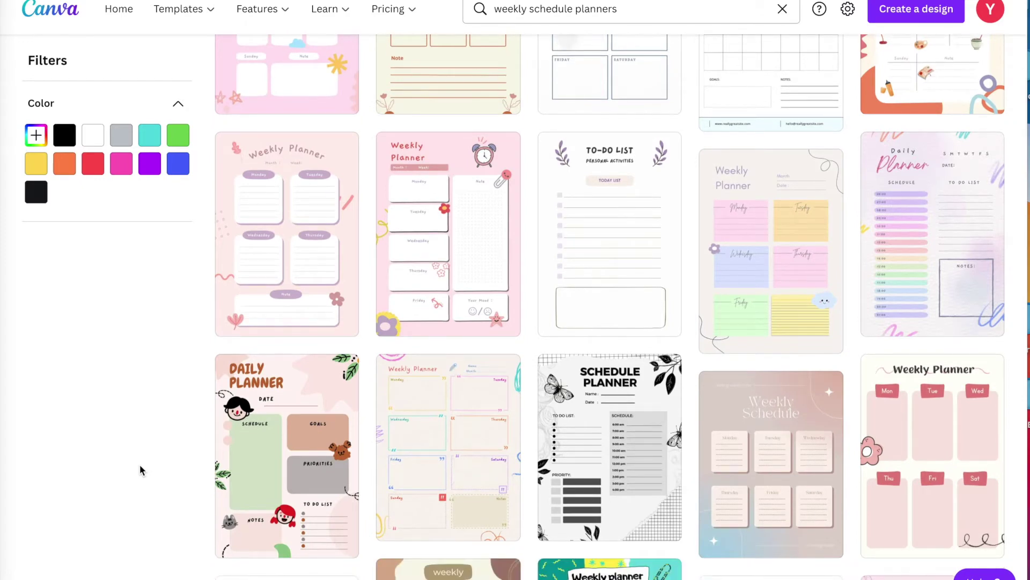
{"action": "scroll", "coordinate": [140, 471], "scroll_direction": "down", "scroll_amount": 1}
{"action": "scroll", "coordinate": [139, 470], "scroll_direction": "down", "scroll_amount": 3}
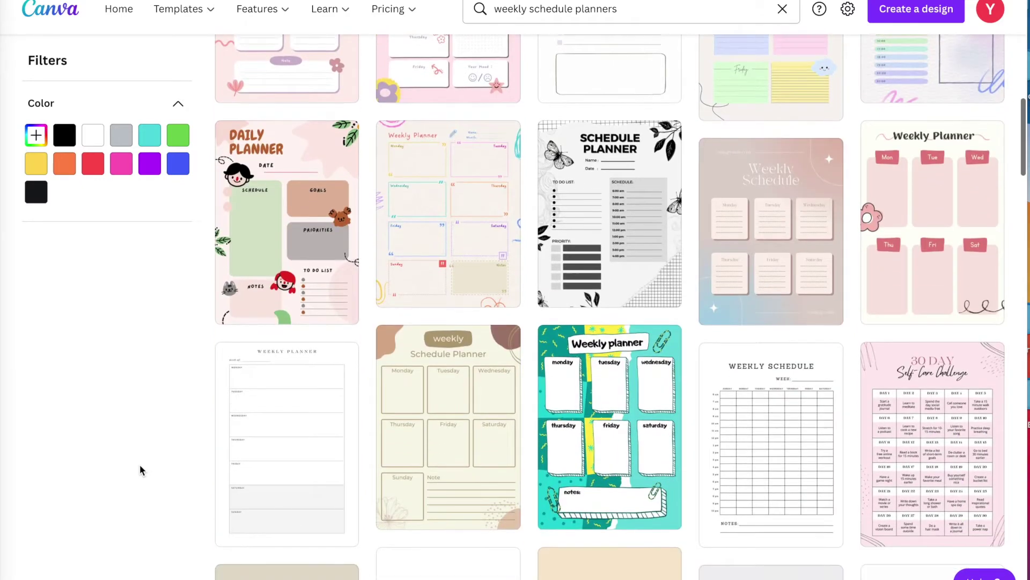
{"action": "scroll", "coordinate": [139, 470], "scroll_direction": "up", "scroll_amount": 2}
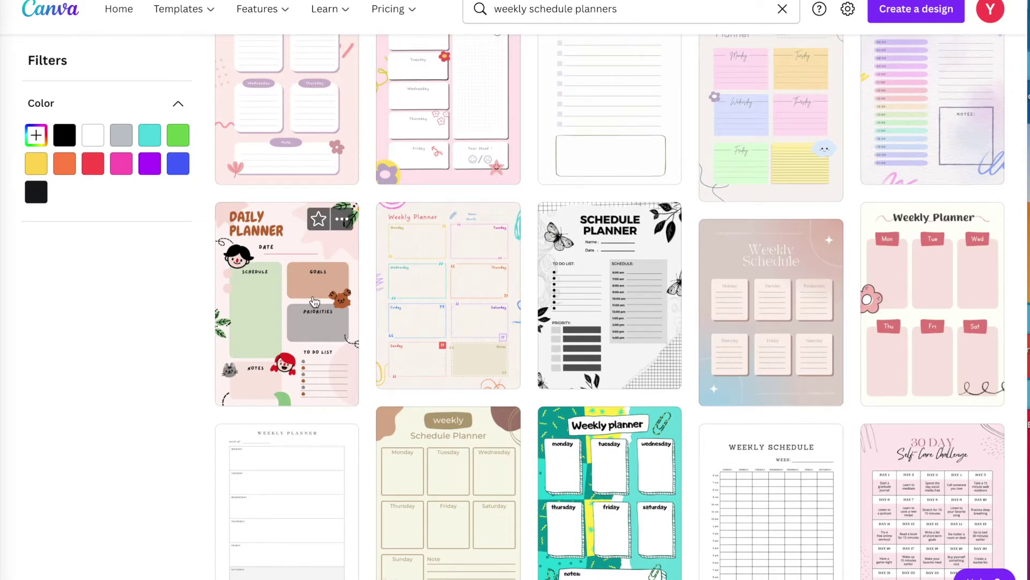
{"action": "scroll", "coordinate": [314, 302], "scroll_direction": "down", "scroll_amount": 2}
{"action": "scroll", "coordinate": [314, 302], "scroll_direction": "down", "scroll_amount": 3}
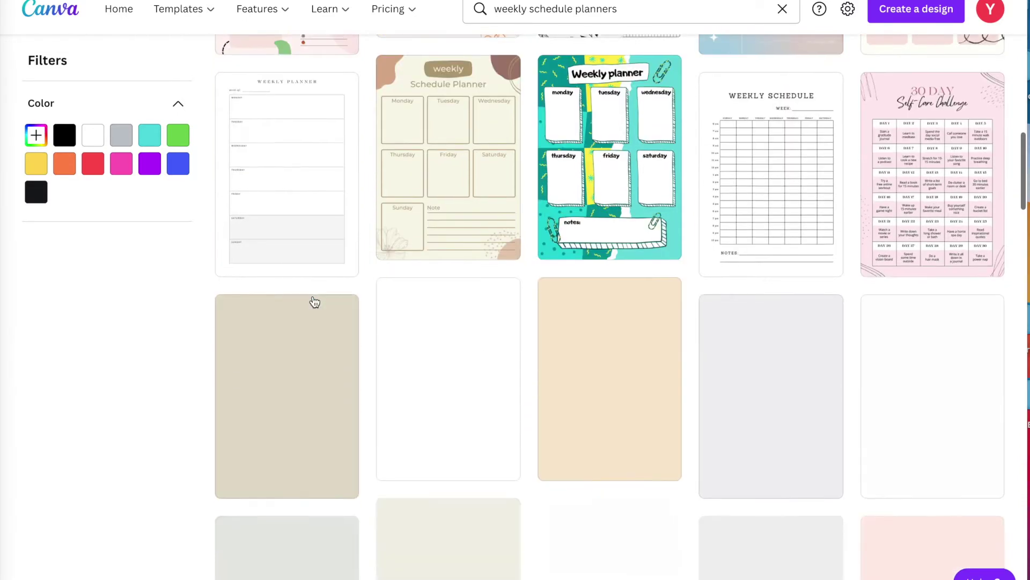
{"action": "scroll", "coordinate": [314, 302], "scroll_direction": "up", "scroll_amount": 2}
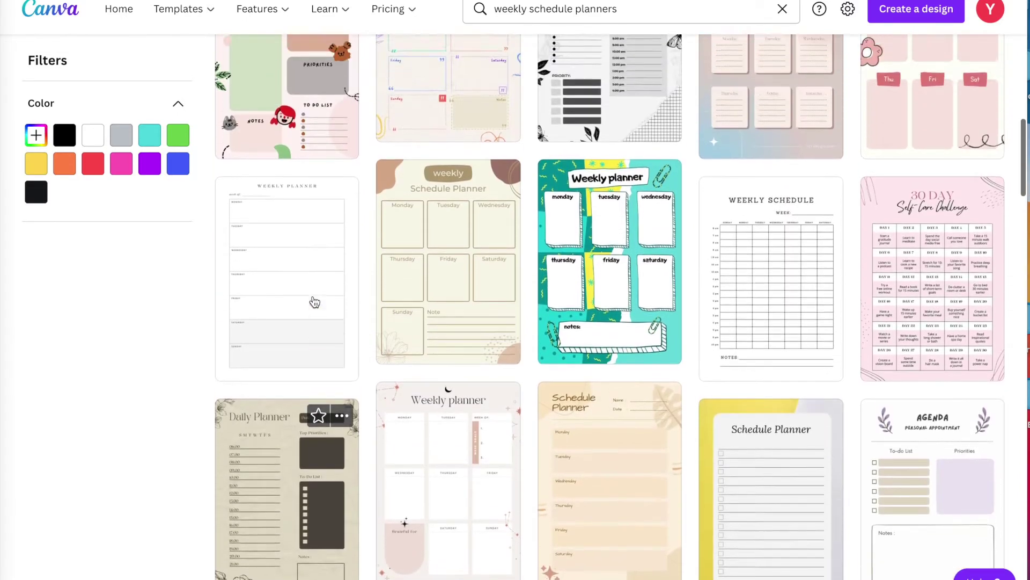
{"action": "scroll", "coordinate": [314, 301], "scroll_direction": "up", "scroll_amount": 2}
{"action": "scroll", "coordinate": [313, 302], "scroll_direction": "up", "scroll_amount": 2}
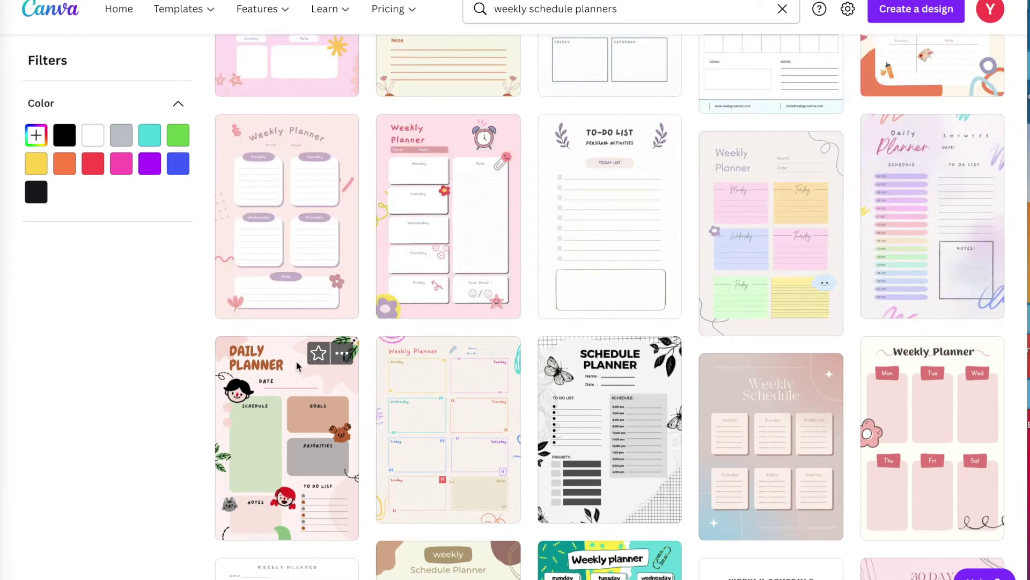
{"action": "left_click", "coordinate": [297, 363]}
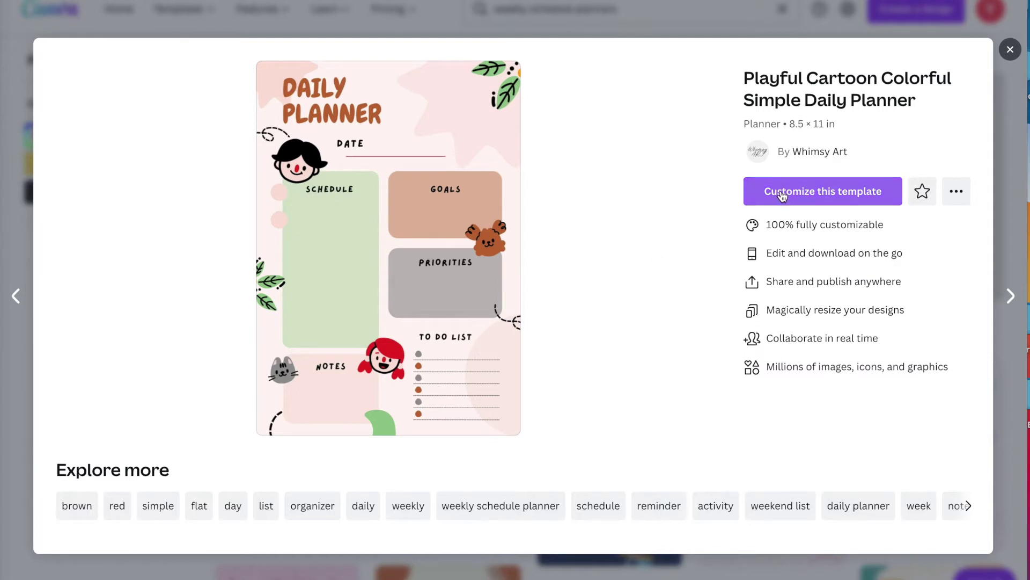
{"action": "left_click", "coordinate": [1010, 49]}
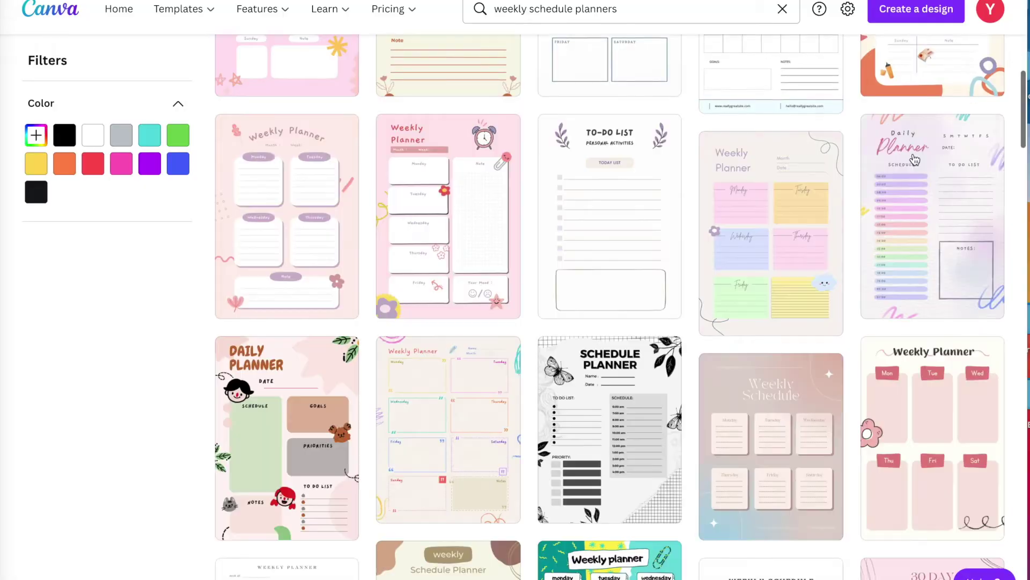
{"action": "scroll", "coordinate": [833, 202], "scroll_direction": "up", "scroll_amount": 1}
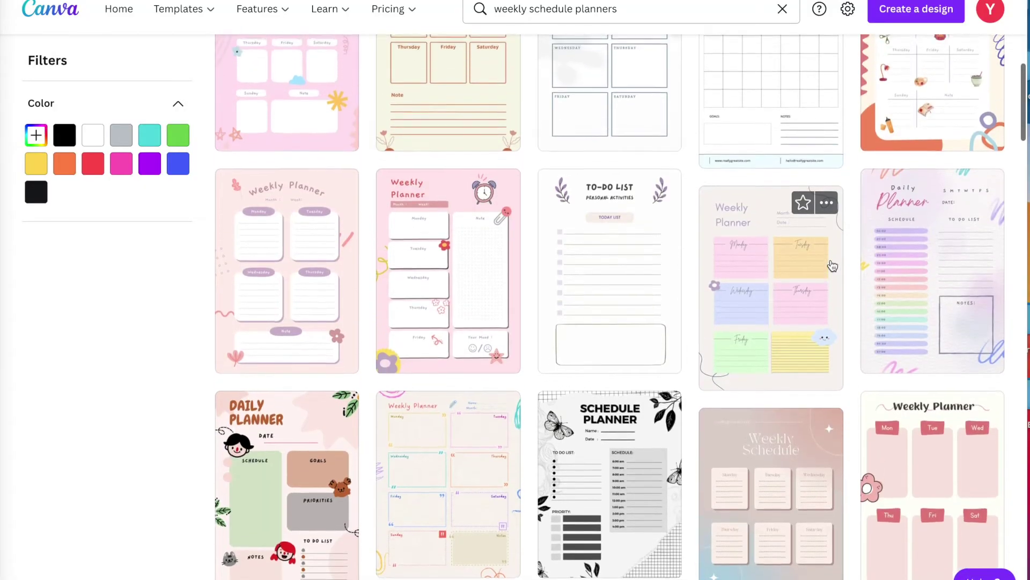
{"action": "scroll", "coordinate": [832, 266], "scroll_direction": "up", "scroll_amount": 2}
{"action": "scroll", "coordinate": [805, 307], "scroll_direction": "up", "scroll_amount": 1}
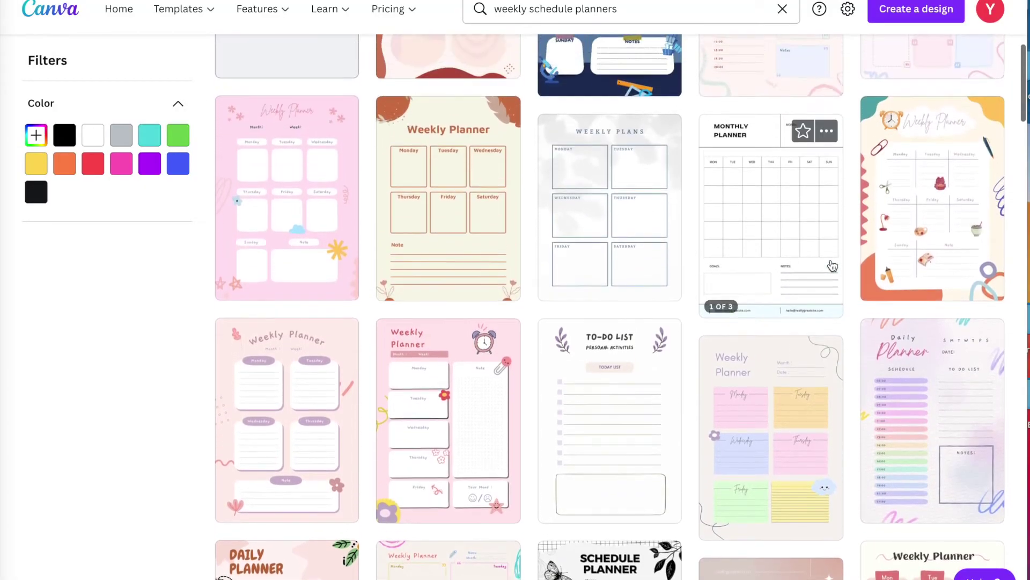
{"action": "left_click", "coordinate": [940, 136]}
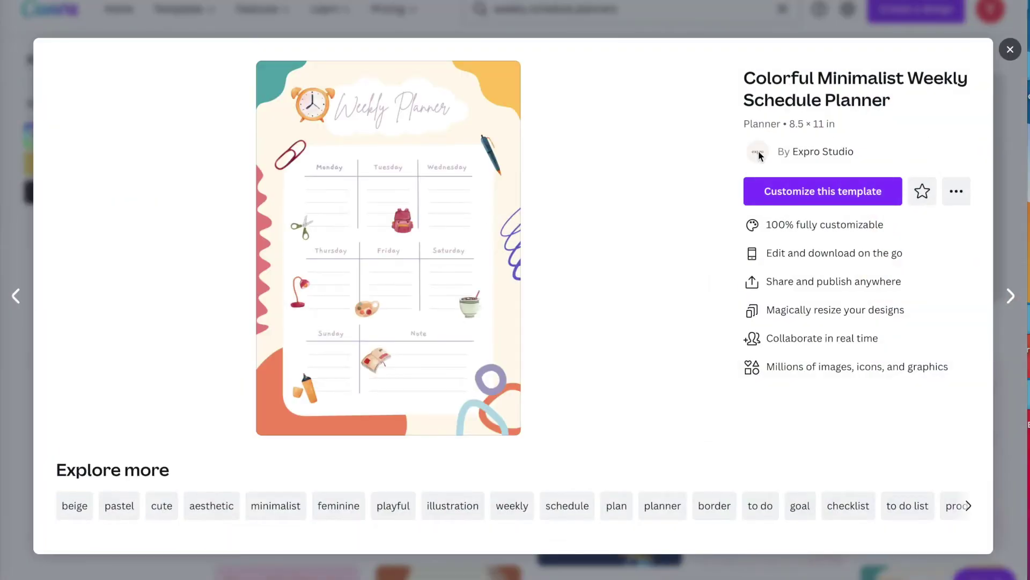
{"action": "left_click", "coordinate": [1012, 51]}
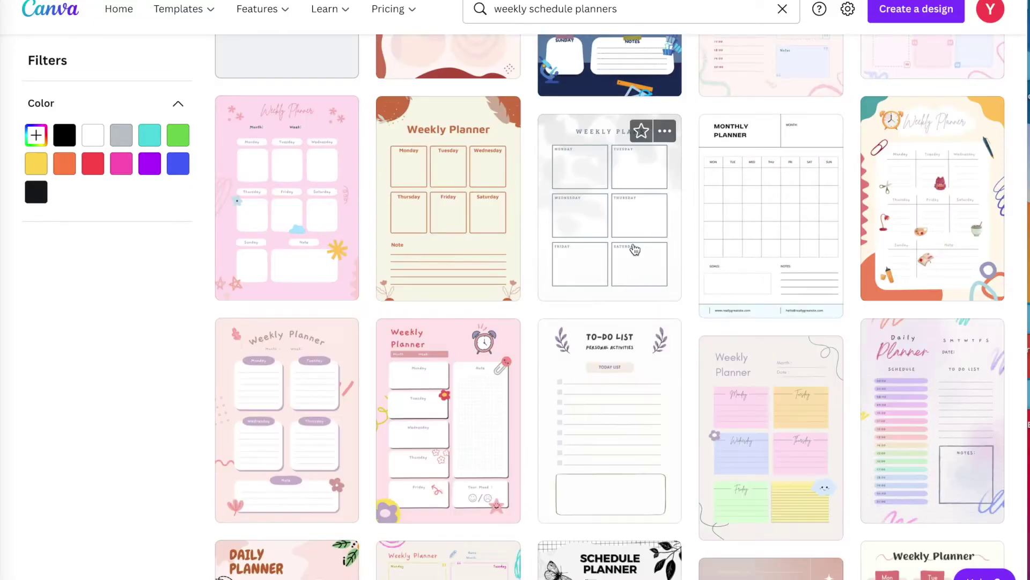
{"action": "scroll", "coordinate": [634, 249], "scroll_direction": "up", "scroll_amount": 1}
{"action": "scroll", "coordinate": [634, 248], "scroll_direction": "up", "scroll_amount": 1}
{"action": "scroll", "coordinate": [635, 249], "scroll_direction": "up", "scroll_amount": 2}
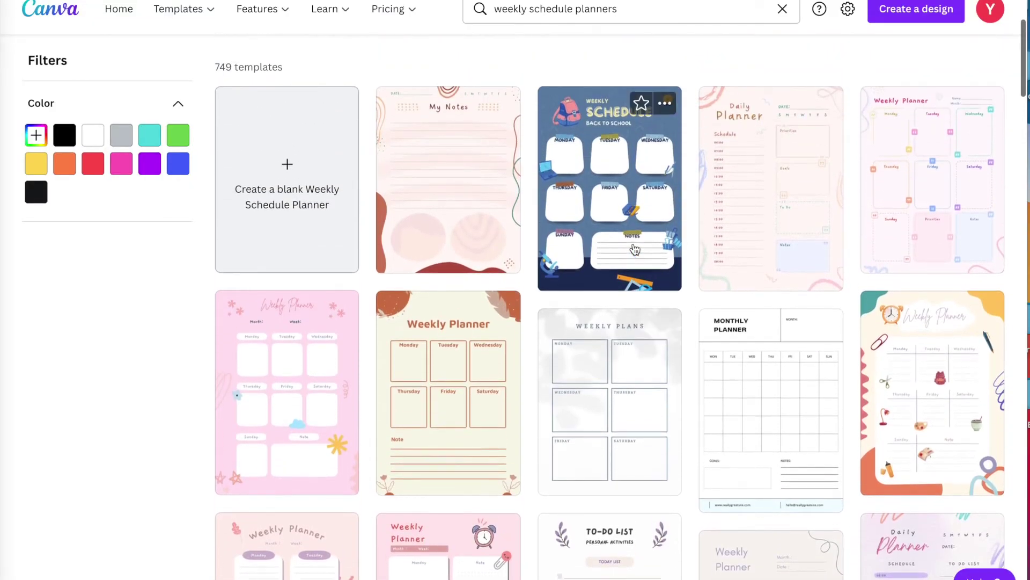
{"action": "left_click", "coordinate": [593, 124]}
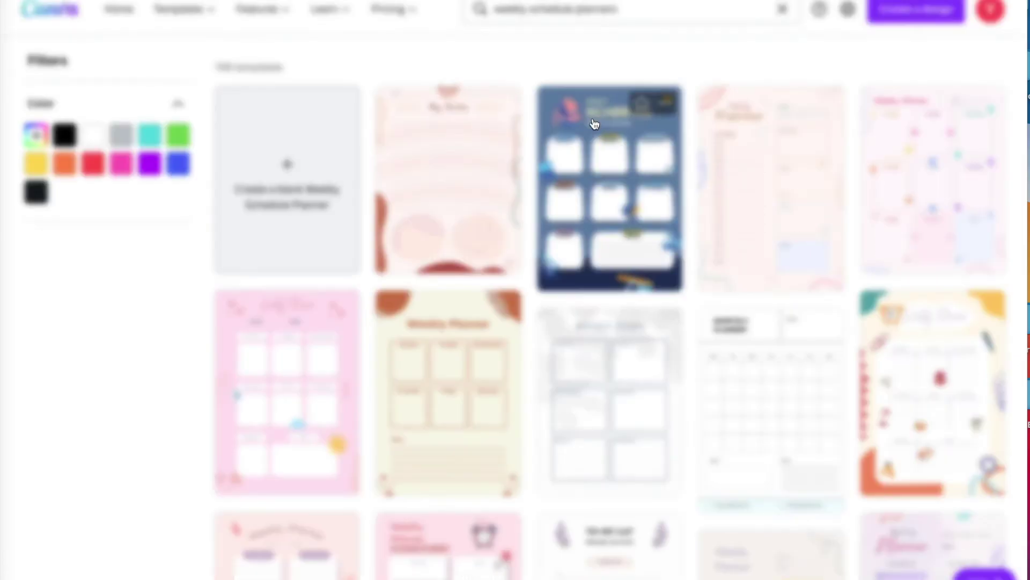
{"action": "left_click", "coordinate": [825, 226]}
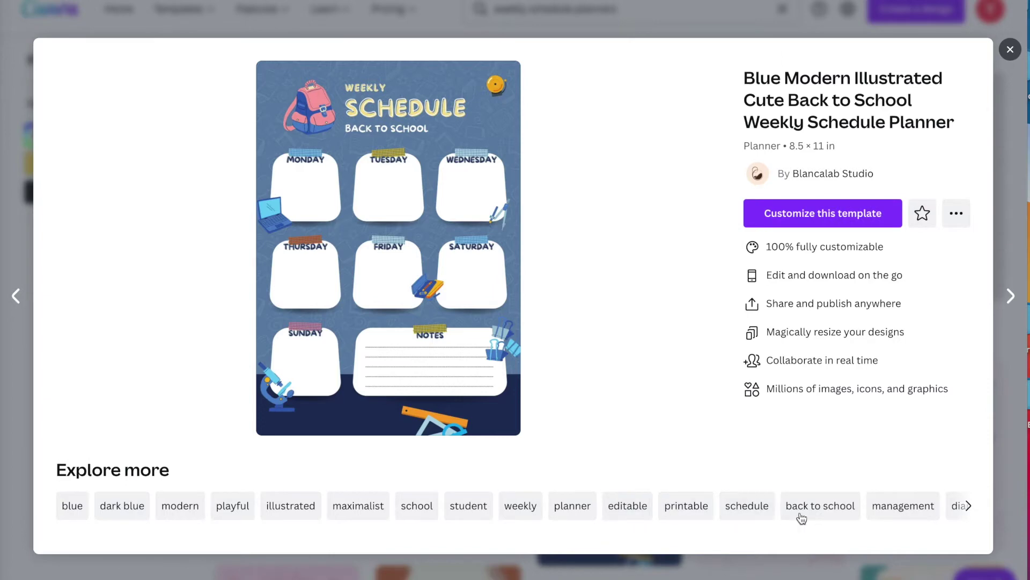
{"action": "left_click", "coordinate": [1011, 50]}
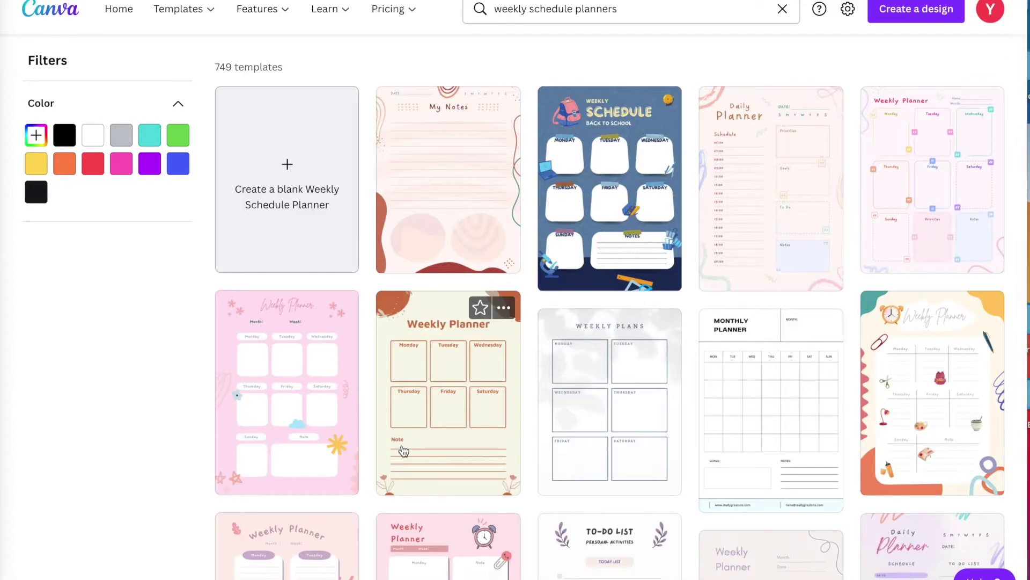
{"action": "scroll", "coordinate": [171, 431], "scroll_direction": "down", "scroll_amount": 2}
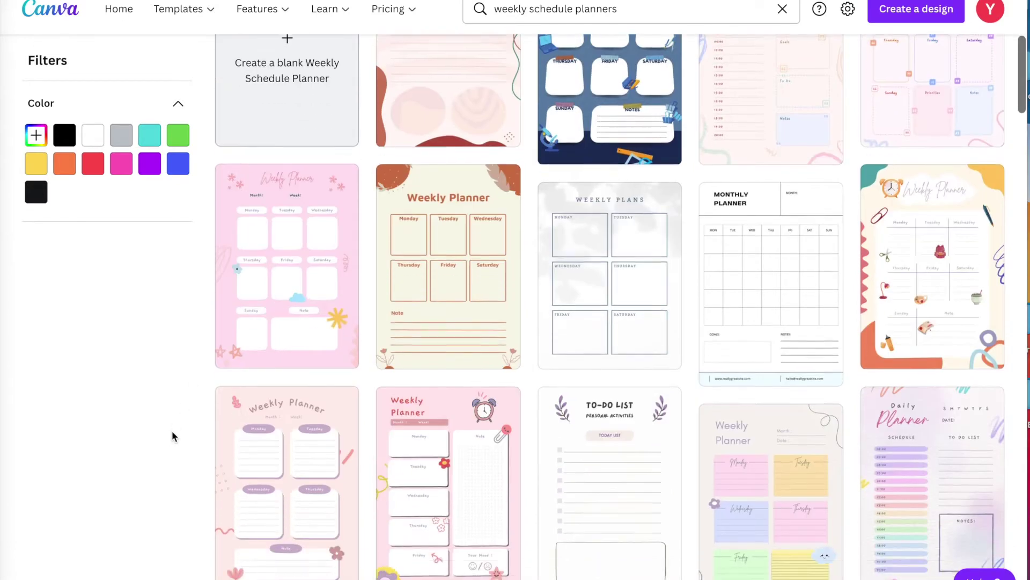
{"action": "scroll", "coordinate": [172, 431], "scroll_direction": "down", "scroll_amount": 3}
{"action": "scroll", "coordinate": [171, 431], "scroll_direction": "down", "scroll_amount": 2}
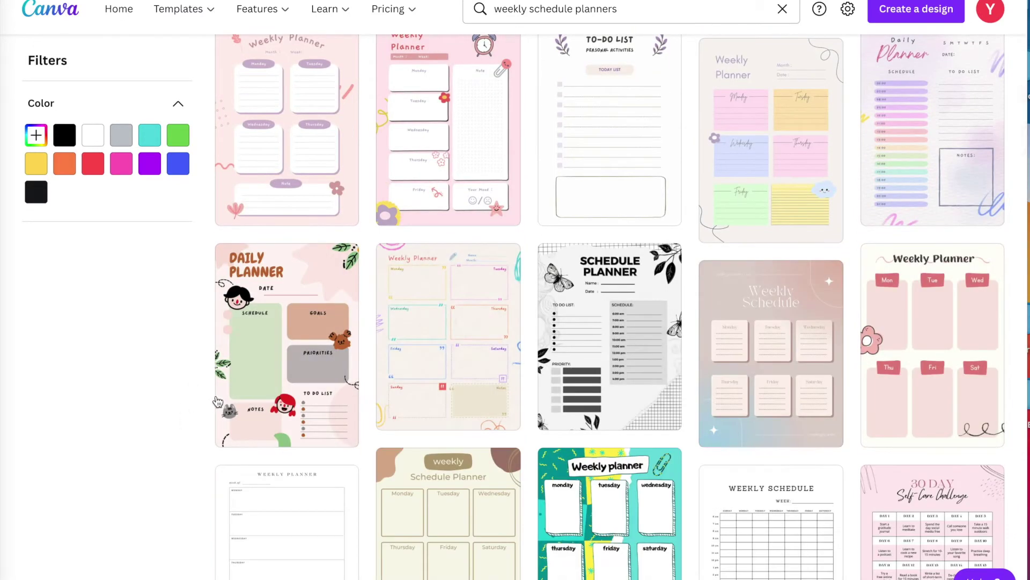
{"action": "left_click", "coordinate": [226, 397]}
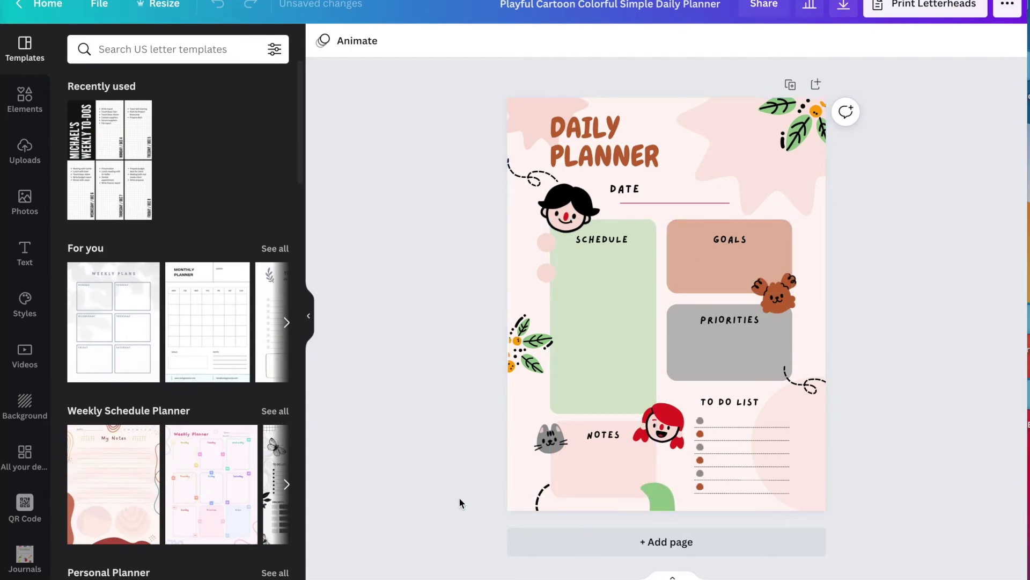
{"action": "scroll", "coordinate": [281, 535], "scroll_direction": "down", "scroll_amount": 1}
{"action": "scroll", "coordinate": [257, 529], "scroll_direction": "down", "scroll_amount": 1}
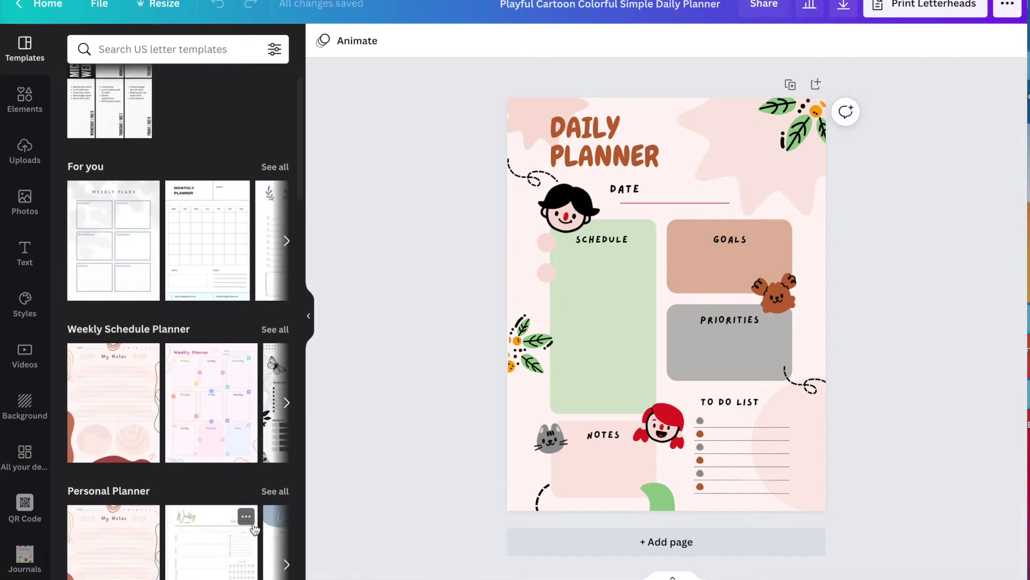
{"action": "scroll", "coordinate": [215, 464], "scroll_direction": "down", "scroll_amount": 1}
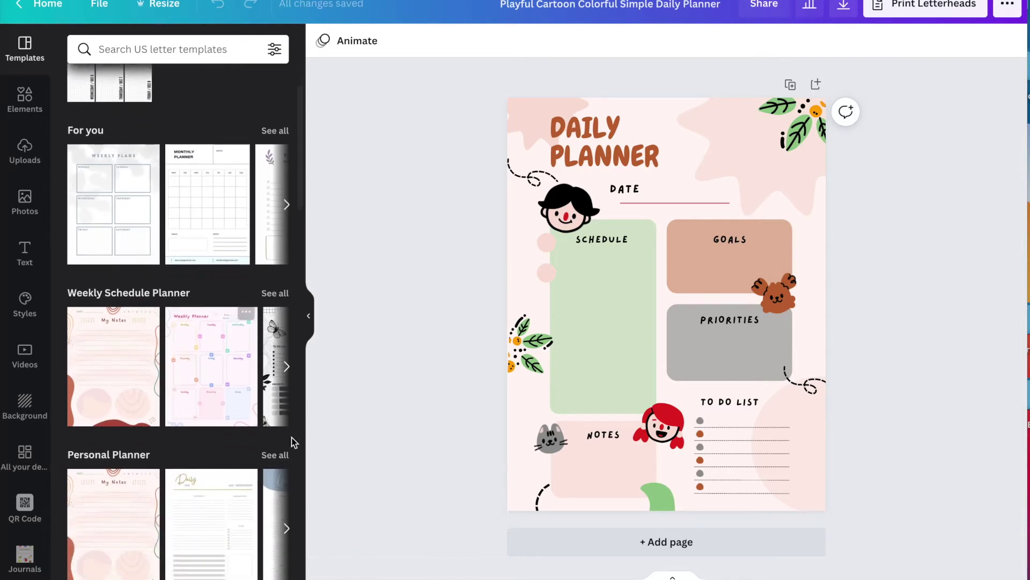
Add a blank second page after the cartoon Daily Planner page.
{"action": "left_click", "coordinate": [548, 538]}
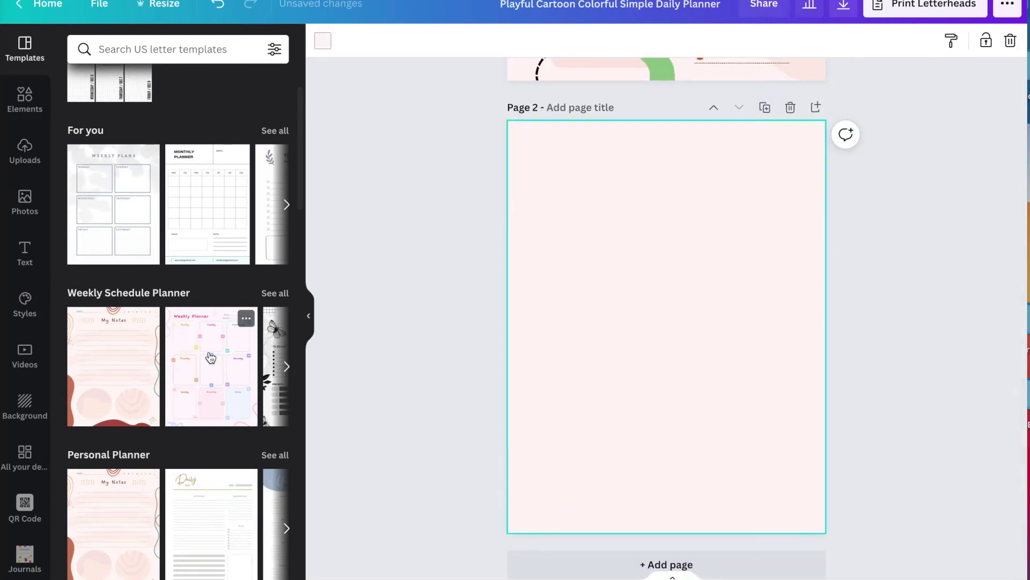
{"action": "left_click", "coordinate": [210, 357]}
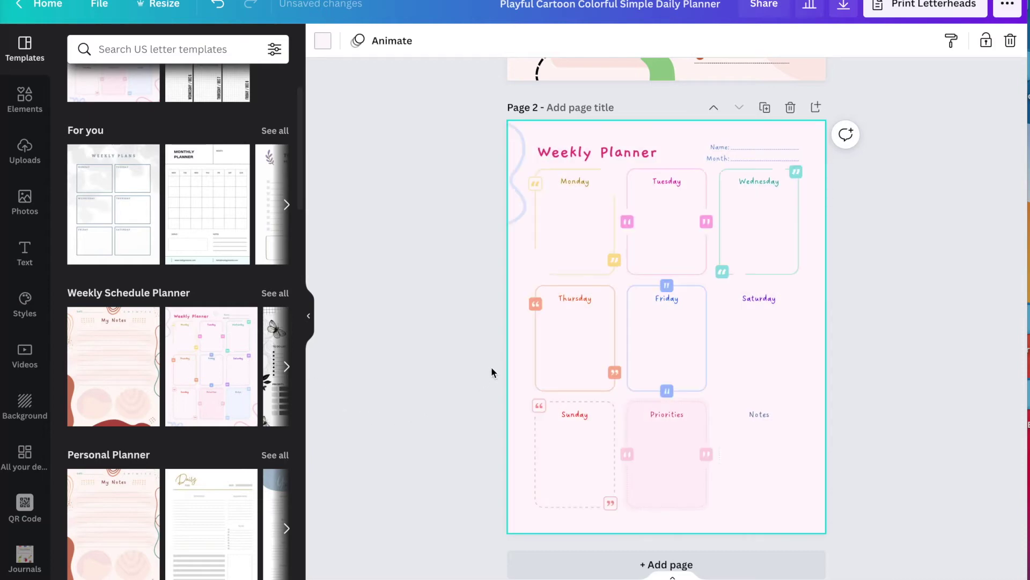
{"action": "scroll", "coordinate": [491, 365], "scroll_direction": "up", "scroll_amount": 1}
{"action": "scroll", "coordinate": [492, 366], "scroll_direction": "up", "scroll_amount": 2}
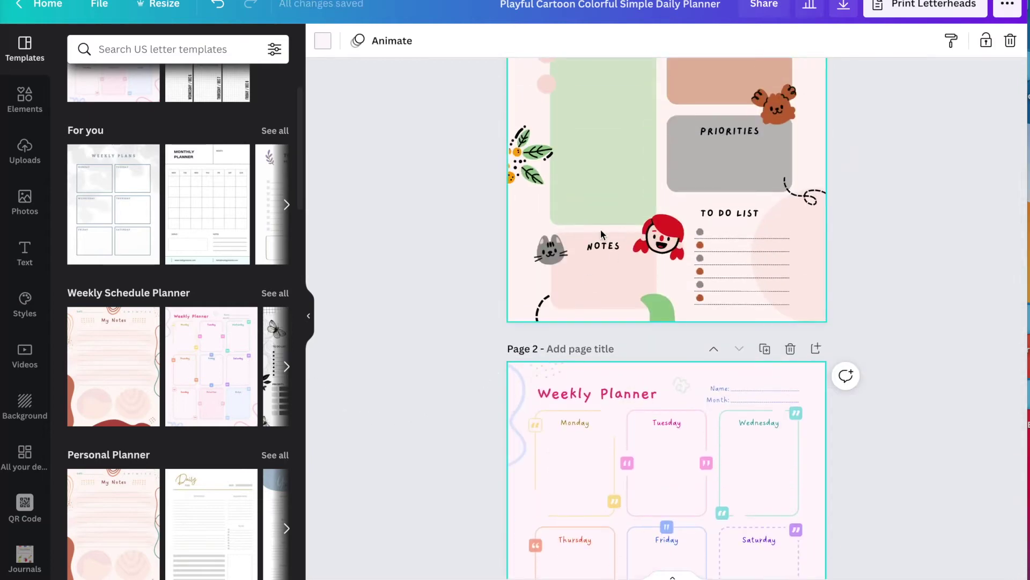
{"action": "scroll", "coordinate": [216, 437], "scroll_direction": "down", "scroll_amount": 1}
{"action": "scroll", "coordinate": [216, 437], "scroll_direction": "down", "scroll_amount": 1}
{"action": "scroll", "coordinate": [216, 437], "scroll_direction": "down", "scroll_amount": 1}
{"action": "scroll", "coordinate": [217, 436], "scroll_direction": "down", "scroll_amount": 1}
{"action": "scroll", "coordinate": [217, 436], "scroll_direction": "down", "scroll_amount": 1}
{"action": "scroll", "coordinate": [216, 436], "scroll_direction": "down", "scroll_amount": 1}
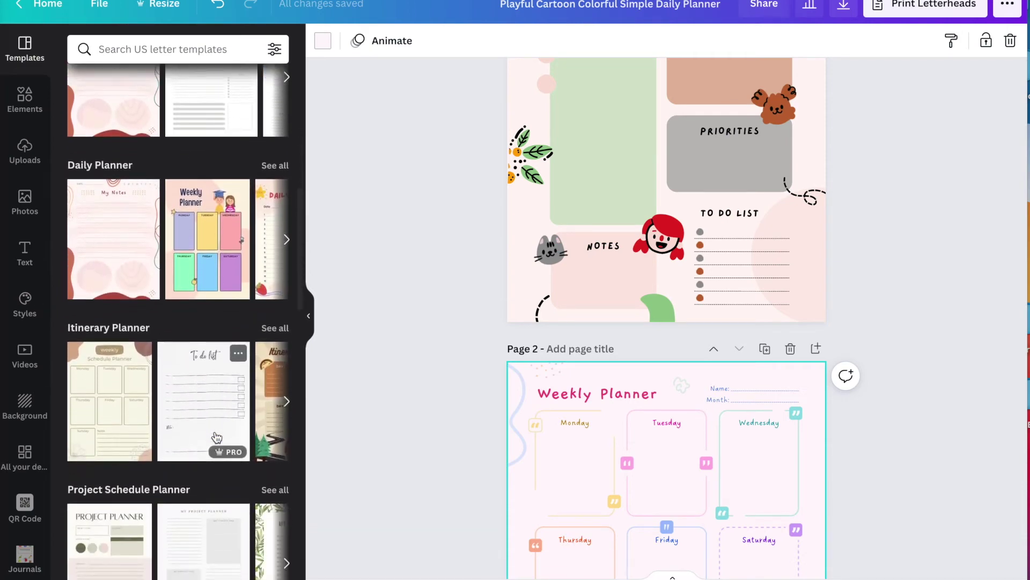
{"action": "scroll", "coordinate": [216, 437], "scroll_direction": "down", "scroll_amount": 1}
{"action": "scroll", "coordinate": [216, 437], "scroll_direction": "down", "scroll_amount": 1}
{"action": "scroll", "coordinate": [215, 436], "scroll_direction": "down", "scroll_amount": 1}
{"action": "scroll", "coordinate": [216, 436], "scroll_direction": "down", "scroll_amount": 1}
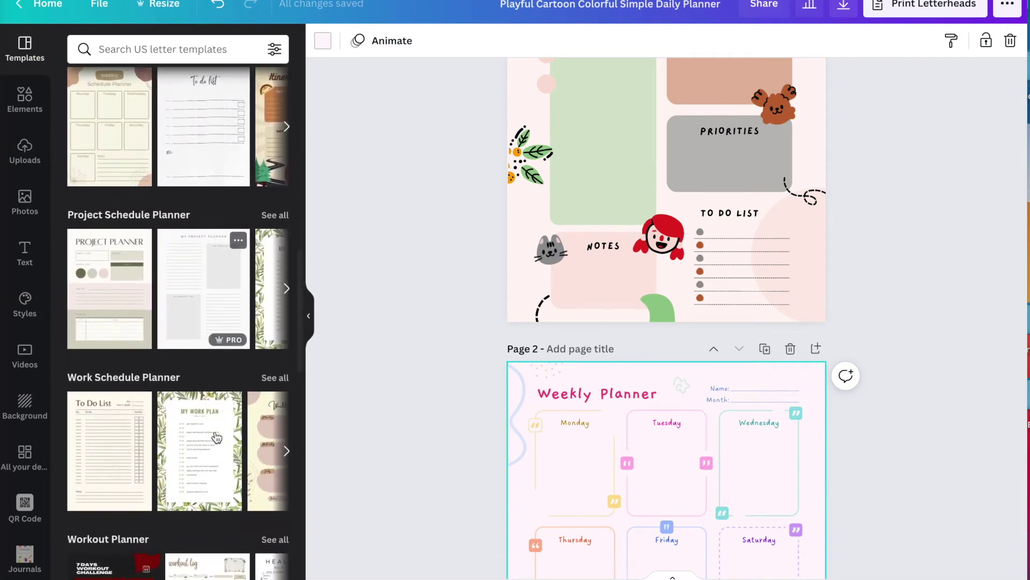
{"action": "scroll", "coordinate": [215, 436], "scroll_direction": "down", "scroll_amount": 2}
{"action": "scroll", "coordinate": [216, 436], "scroll_direction": "up", "scroll_amount": 3}
{"action": "scroll", "coordinate": [216, 437], "scroll_direction": "up", "scroll_amount": 2}
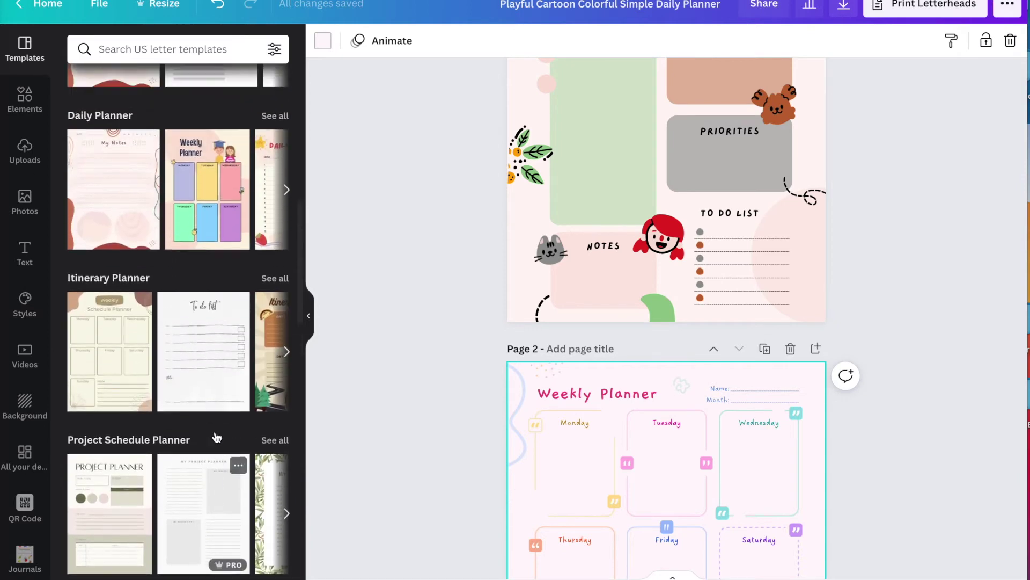
{"action": "scroll", "coordinate": [216, 436], "scroll_direction": "up", "scroll_amount": 2}
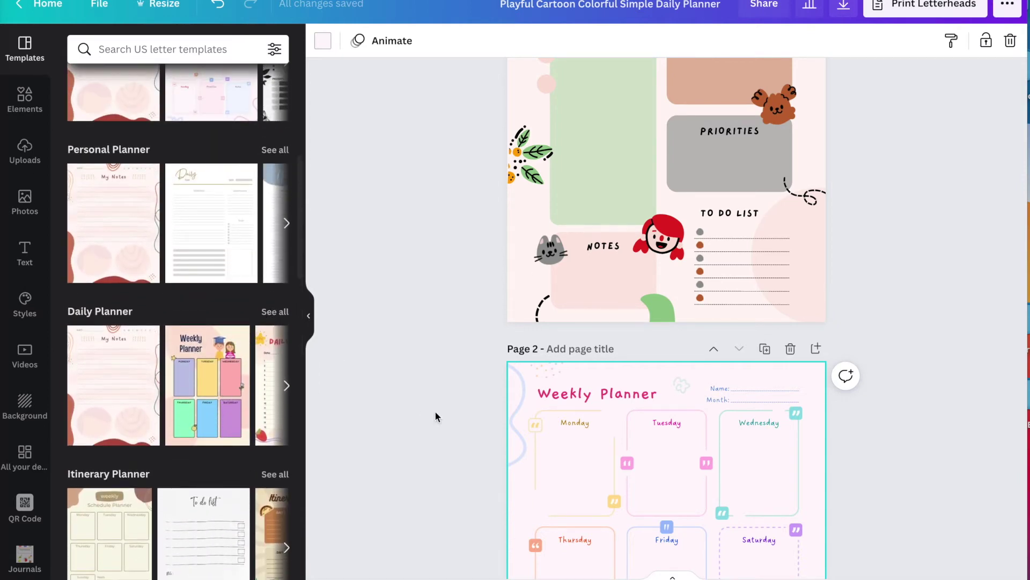
{"action": "scroll", "coordinate": [453, 423], "scroll_direction": "down", "scroll_amount": 1}
{"action": "scroll", "coordinate": [452, 423], "scroll_direction": "down", "scroll_amount": 2}
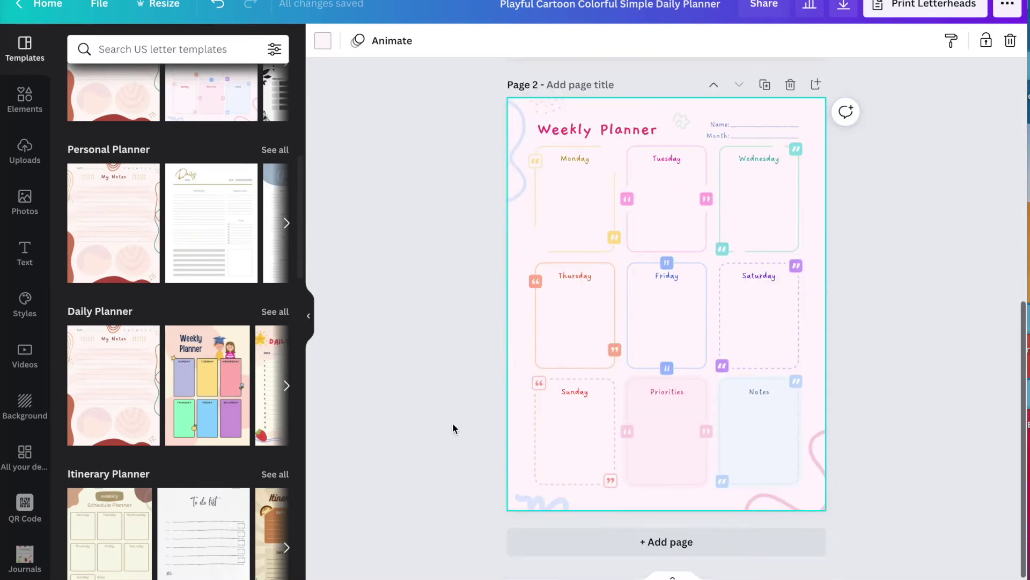
{"action": "left_click", "coordinate": [542, 547]}
{"action": "scroll", "coordinate": [198, 406], "scroll_direction": "up", "scroll_amount": 2}
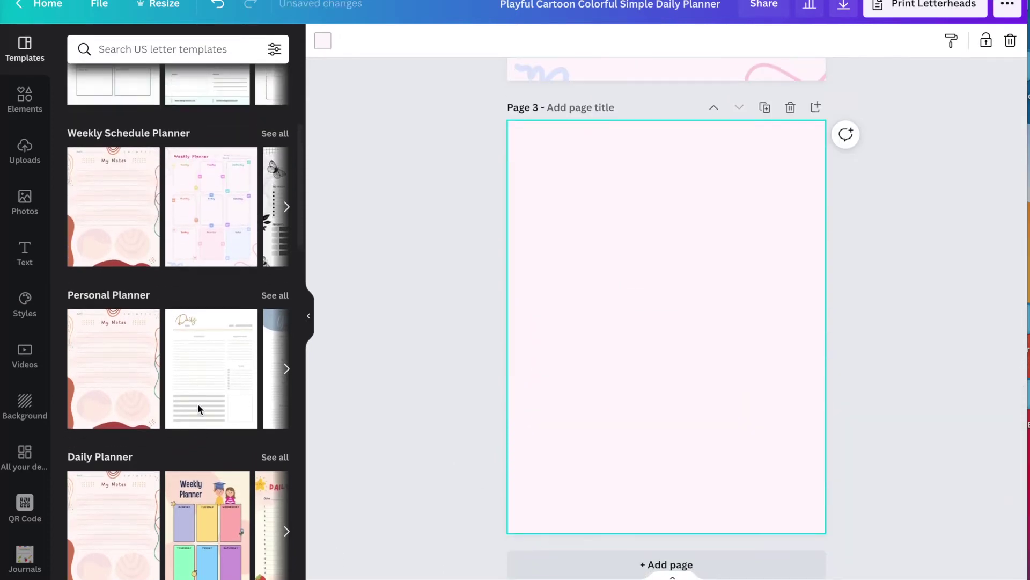
{"action": "scroll", "coordinate": [198, 406], "scroll_direction": "up", "scroll_amount": 1}
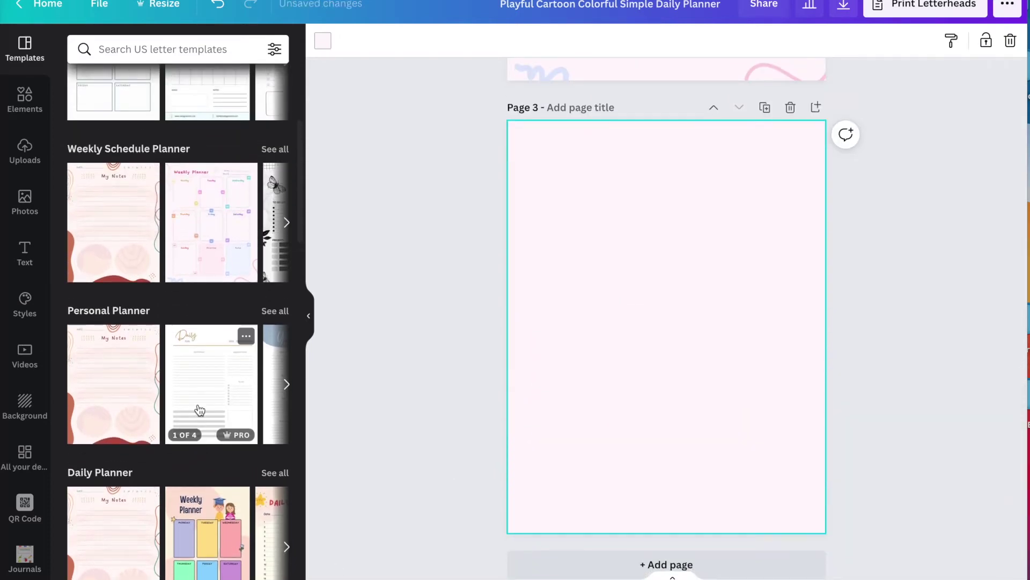
Show every Weekly Schedule Planner template in the side panel.
{"action": "left_click", "coordinate": [275, 151]}
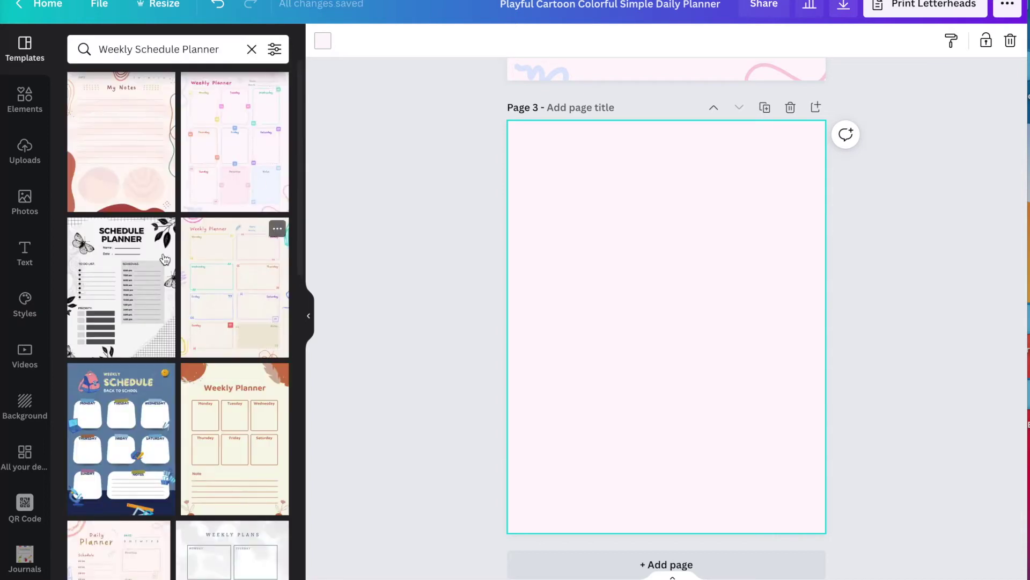
{"action": "scroll", "coordinate": [156, 359], "scroll_direction": "down", "scroll_amount": 1}
{"action": "scroll", "coordinate": [156, 359], "scroll_direction": "down", "scroll_amount": 1}
{"action": "scroll", "coordinate": [156, 359], "scroll_direction": "down", "scroll_amount": 3}
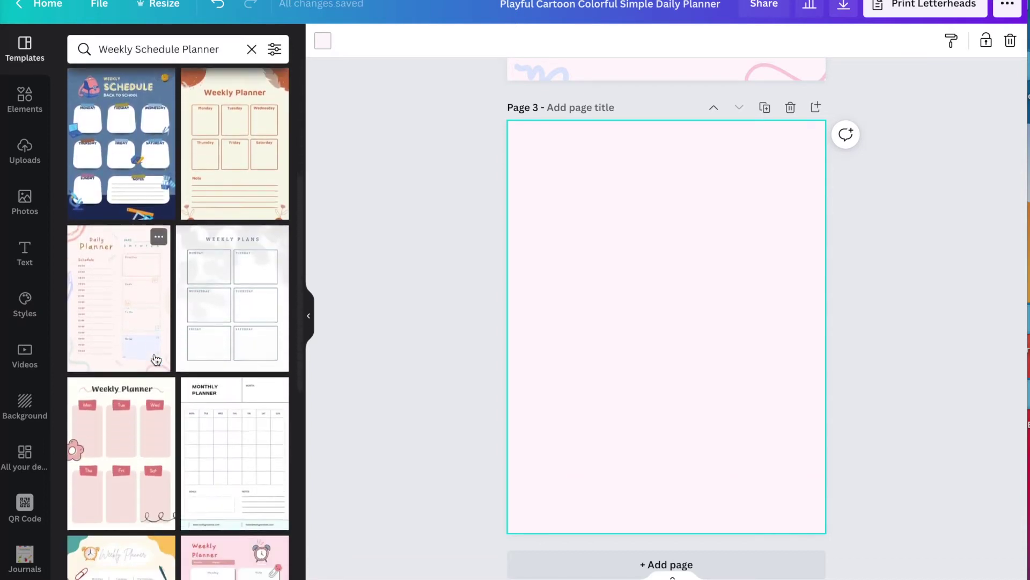
{"action": "scroll", "coordinate": [155, 359], "scroll_direction": "down", "scroll_amount": 2}
{"action": "scroll", "coordinate": [156, 359], "scroll_direction": "down", "scroll_amount": 2}
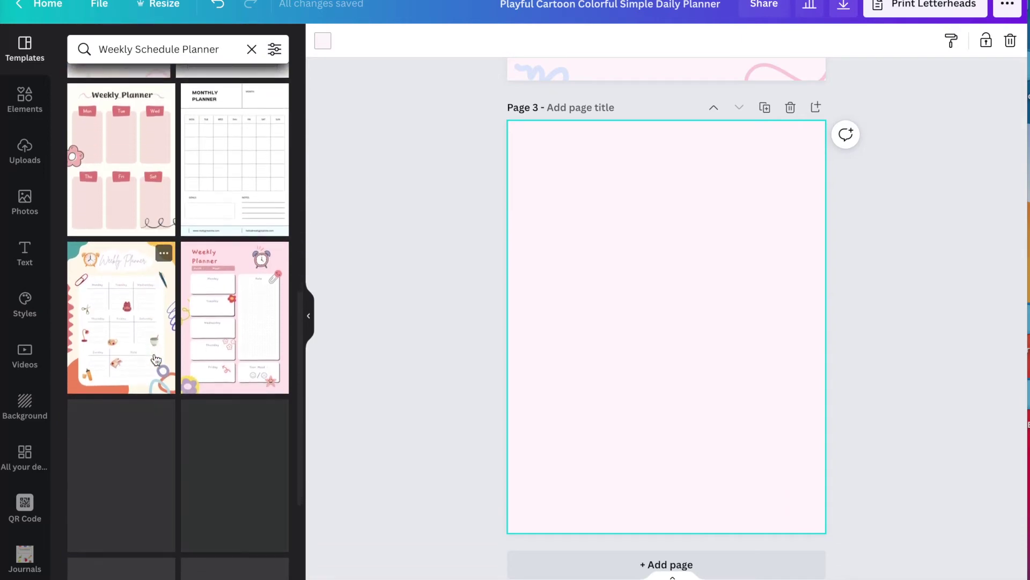
{"action": "scroll", "coordinate": [135, 445], "scroll_direction": "down", "scroll_amount": 1}
{"action": "scroll", "coordinate": [127, 478], "scroll_direction": "down", "scroll_amount": 3}
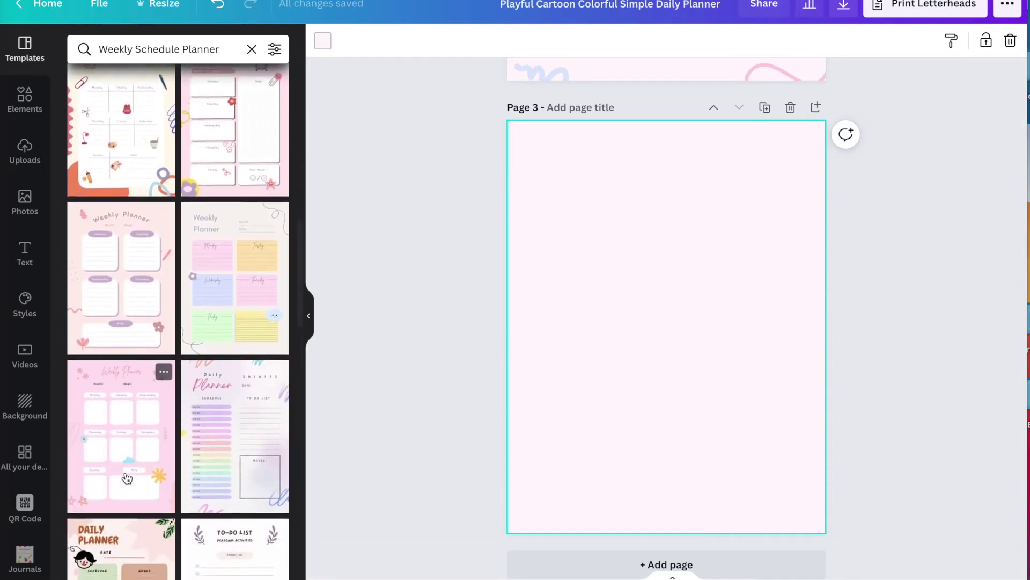
{"action": "scroll", "coordinate": [127, 478], "scroll_direction": "down", "scroll_amount": 1}
{"action": "scroll", "coordinate": [126, 478], "scroll_direction": "down", "scroll_amount": 1}
{"action": "scroll", "coordinate": [126, 479], "scroll_direction": "down", "scroll_amount": 1}
{"action": "scroll", "coordinate": [126, 478], "scroll_direction": "down", "scroll_amount": 1}
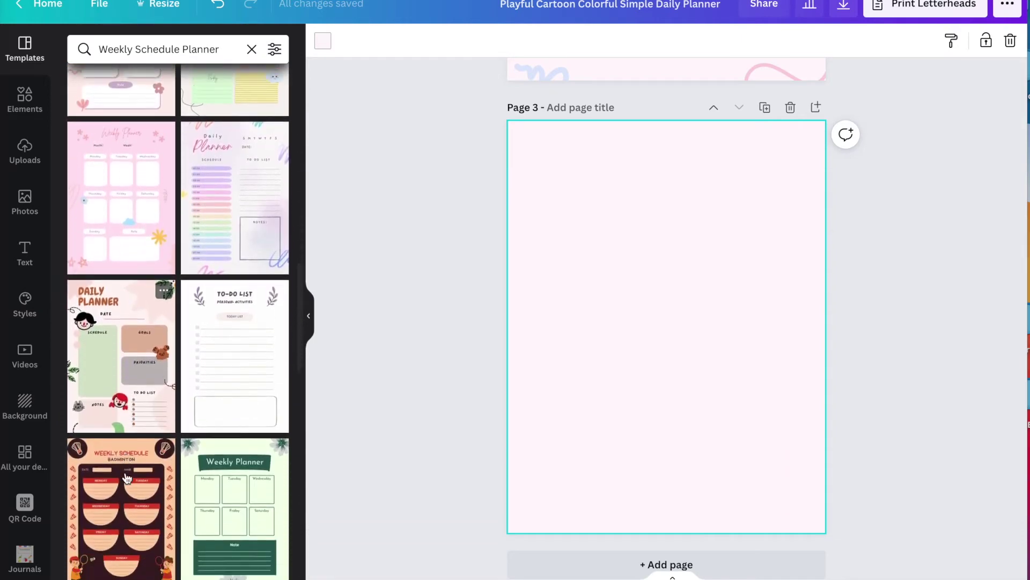
{"action": "scroll", "coordinate": [126, 479], "scroll_direction": "down", "scroll_amount": 1}
{"action": "scroll", "coordinate": [127, 479], "scroll_direction": "down", "scroll_amount": 2}
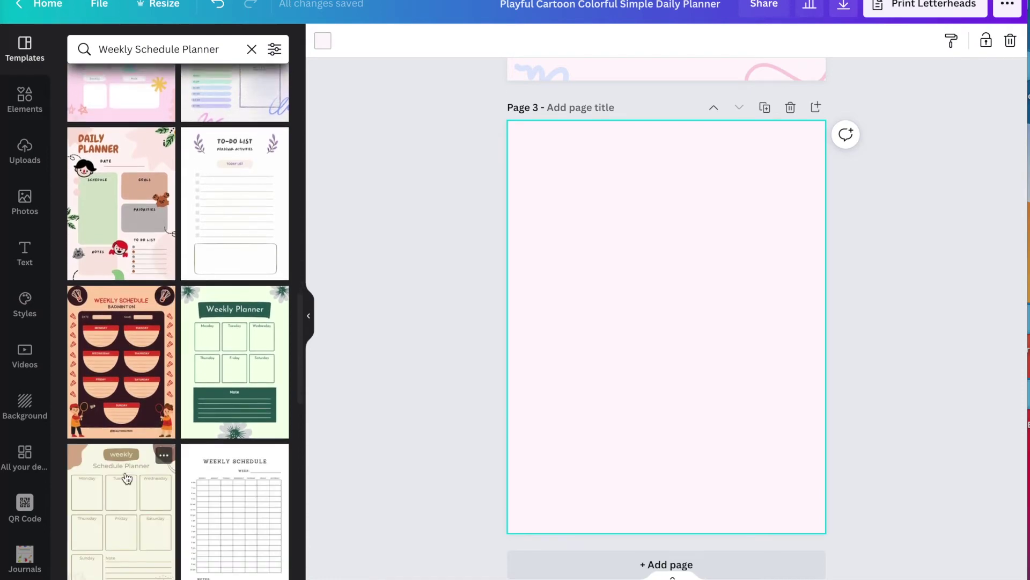
{"action": "scroll", "coordinate": [125, 478], "scroll_direction": "up", "scroll_amount": 3}
{"action": "scroll", "coordinate": [125, 478], "scroll_direction": "up", "scroll_amount": 3}
{"action": "scroll", "coordinate": [419, 344], "scroll_direction": "up", "scroll_amount": 2}
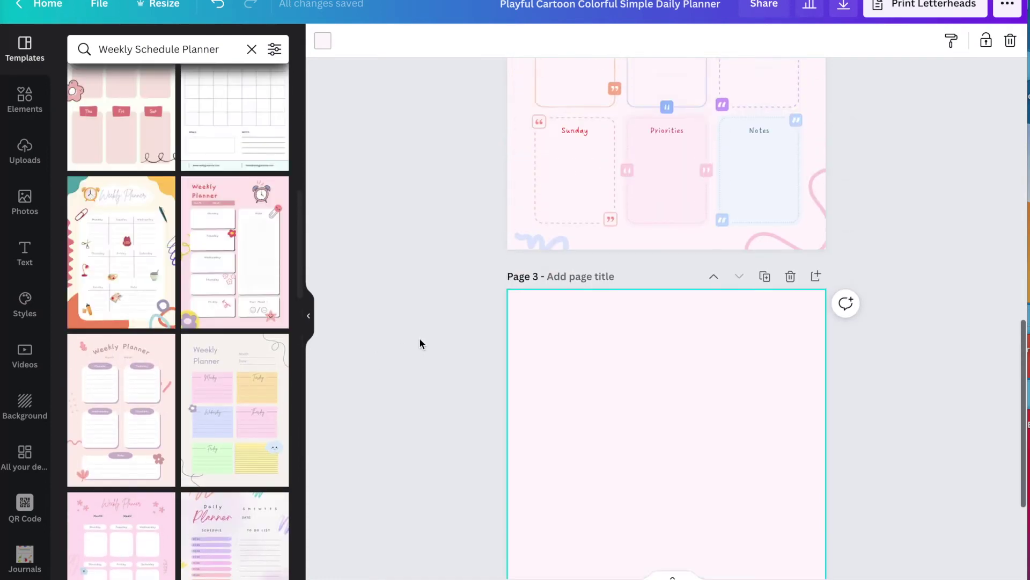
{"action": "scroll", "coordinate": [419, 344], "scroll_direction": "up", "scroll_amount": 2}
{"action": "scroll", "coordinate": [420, 344], "scroll_direction": "up", "scroll_amount": 3}
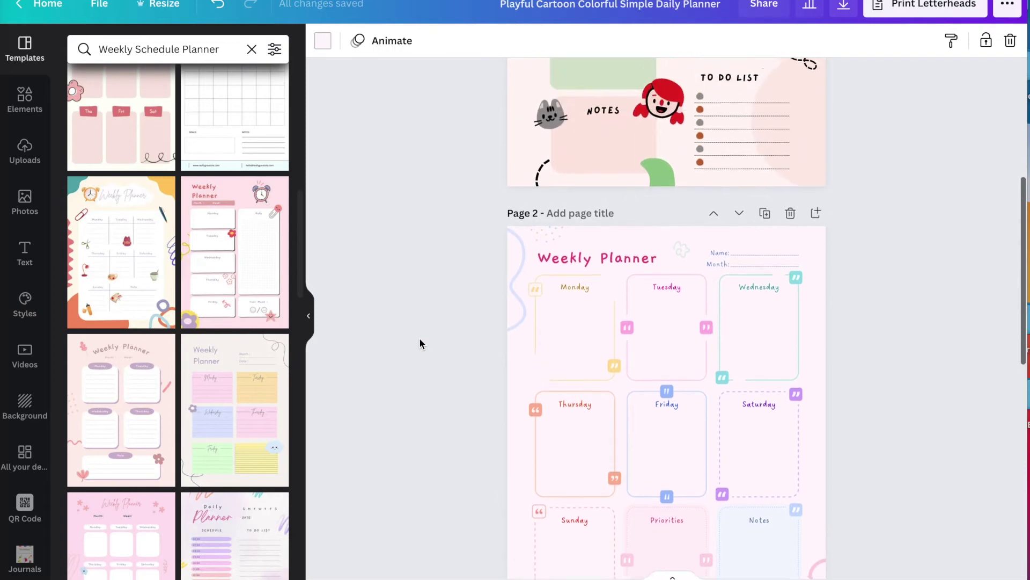
{"action": "scroll", "coordinate": [419, 344], "scroll_direction": "up", "scroll_amount": 1}
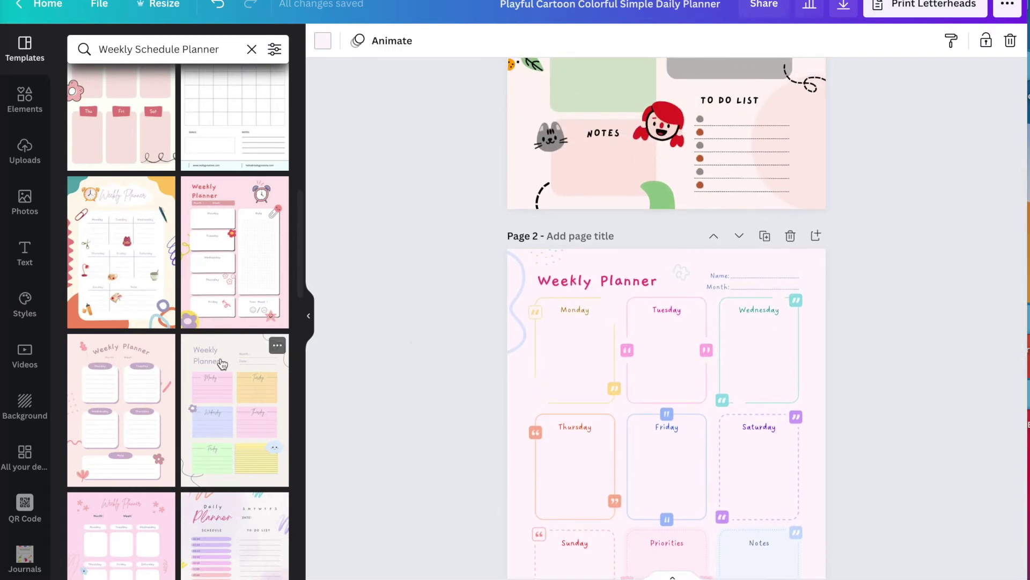
{"action": "scroll", "coordinate": [484, 358], "scroll_direction": "down", "scroll_amount": 1}
{"action": "scroll", "coordinate": [484, 358], "scroll_direction": "down", "scroll_amount": 2}
{"action": "scroll", "coordinate": [484, 357], "scroll_direction": "down", "scroll_amount": 4}
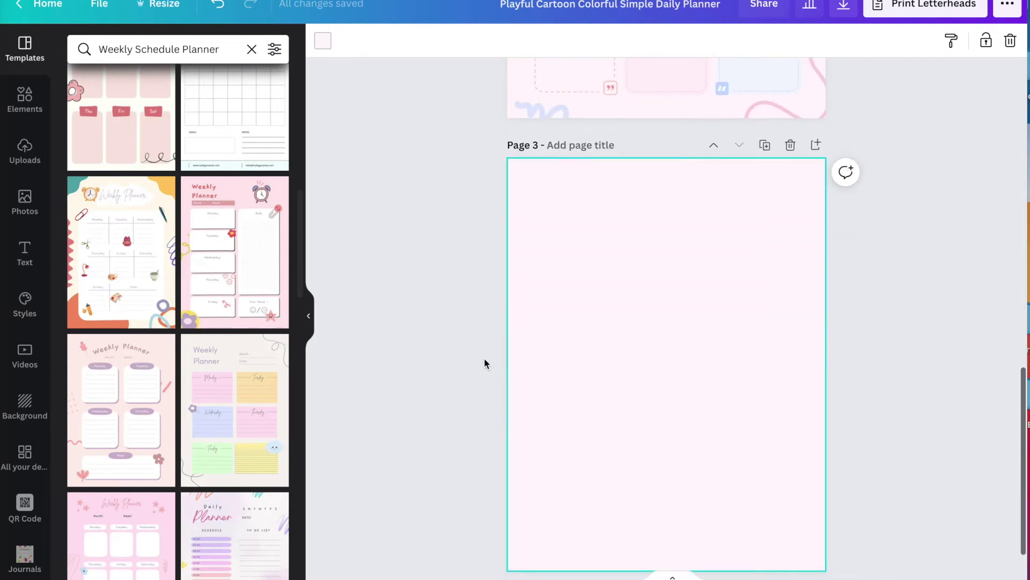
Apply the pink Weekly Planner to page 3, then undo back to only page 1.
{"action": "left_click", "coordinate": [251, 290]}
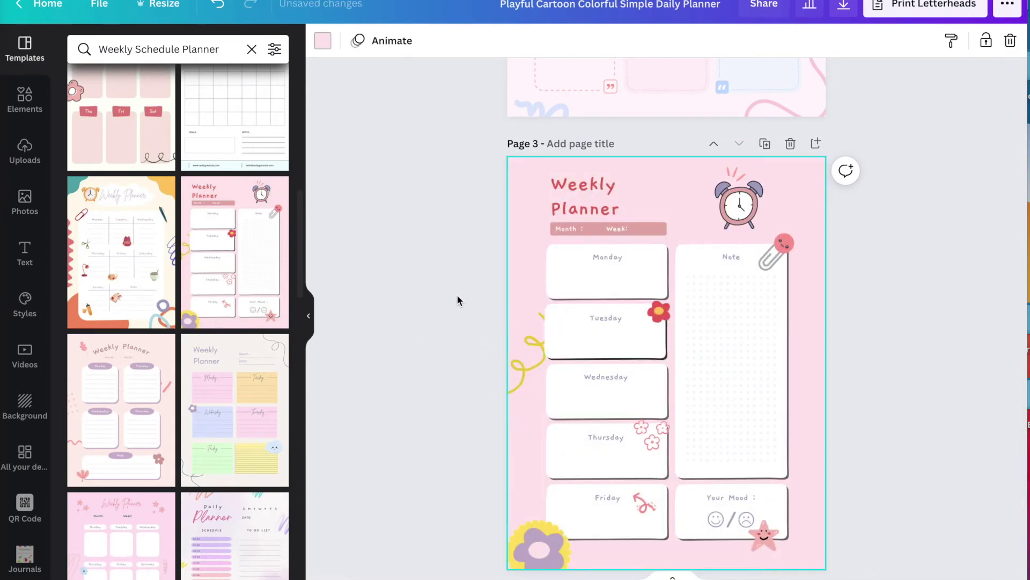
{"action": "scroll", "coordinate": [456, 300], "scroll_direction": "up", "scroll_amount": 2}
{"action": "scroll", "coordinate": [456, 300], "scroll_direction": "up", "scroll_amount": 3}
{"action": "scroll", "coordinate": [456, 301], "scroll_direction": "up", "scroll_amount": 3}
{"action": "scroll", "coordinate": [456, 300], "scroll_direction": "up", "scroll_amount": 2}
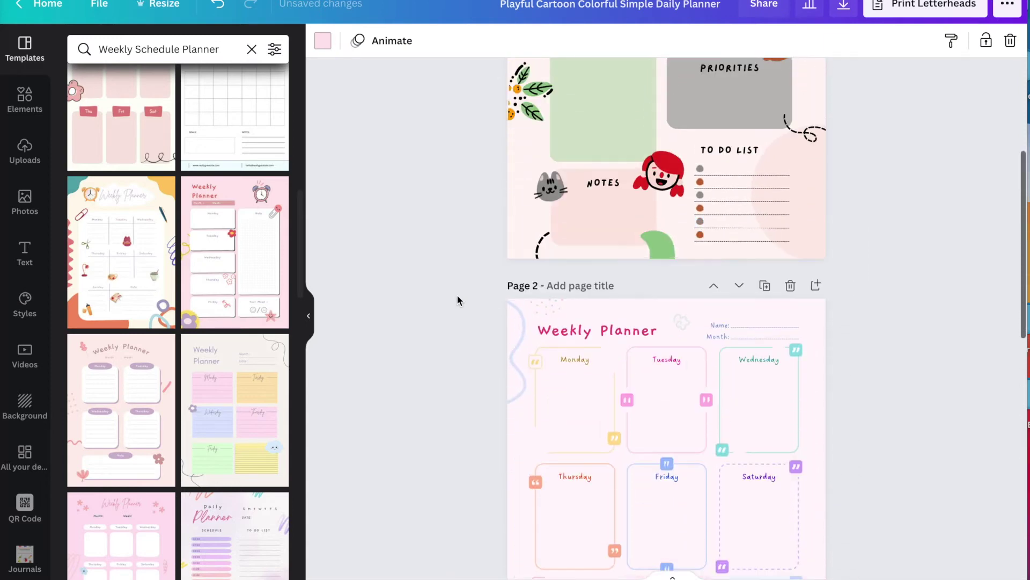
{"action": "scroll", "coordinate": [457, 300], "scroll_direction": "up", "scroll_amount": 3}
{"action": "scroll", "coordinate": [456, 300], "scroll_direction": "up", "scroll_amount": 1}
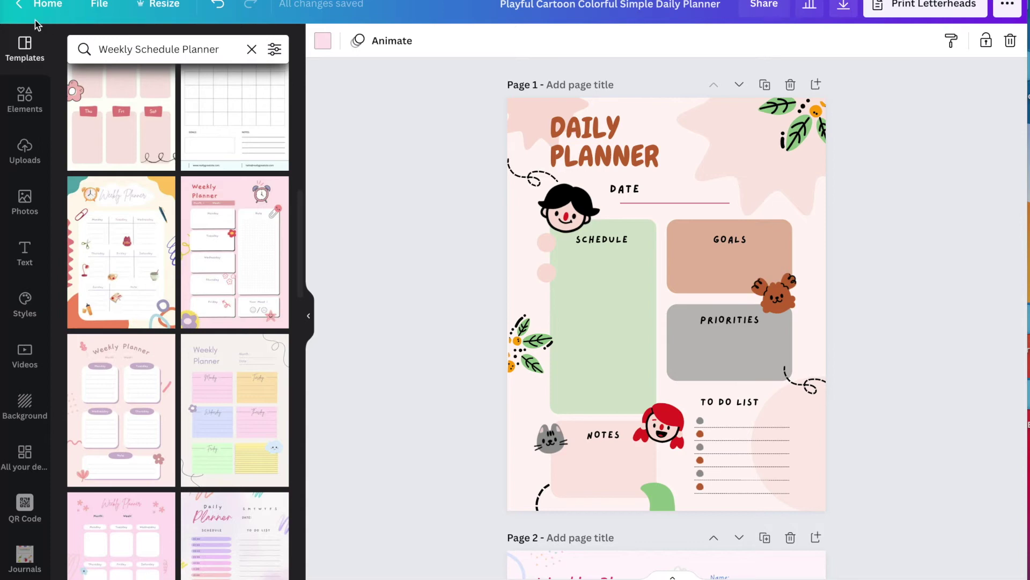
{"action": "left_click", "coordinate": [218, 5]}
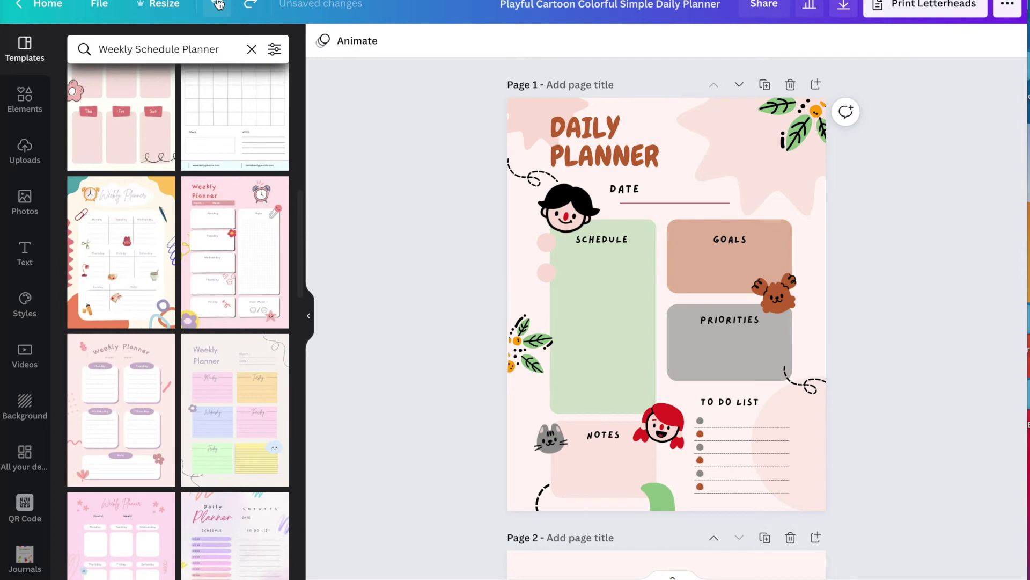
{"action": "left_click", "coordinate": [218, 5]}
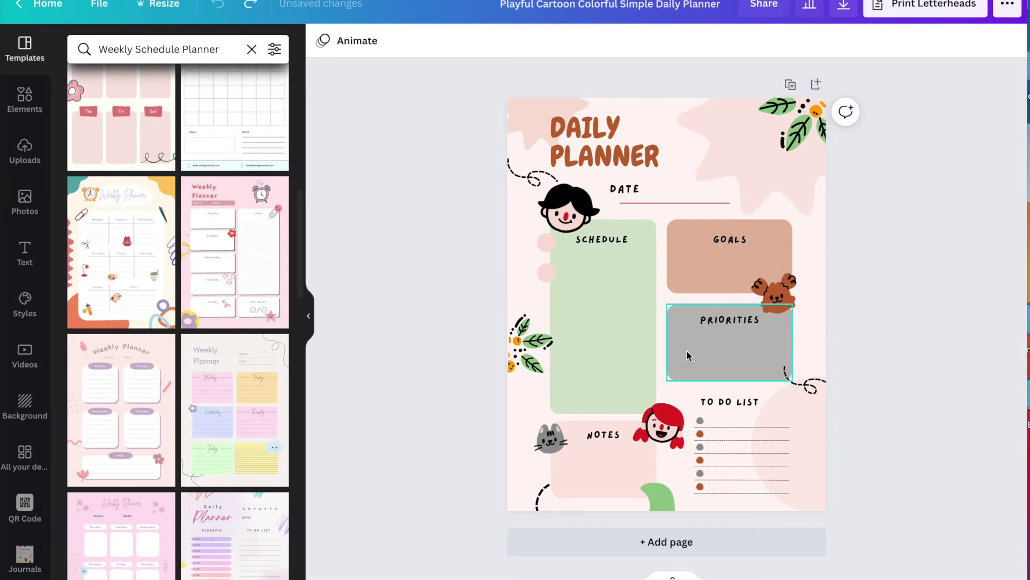
Add a blank page 2, search templates, and open the Personal Planner collection.
{"action": "left_click", "coordinate": [624, 547]}
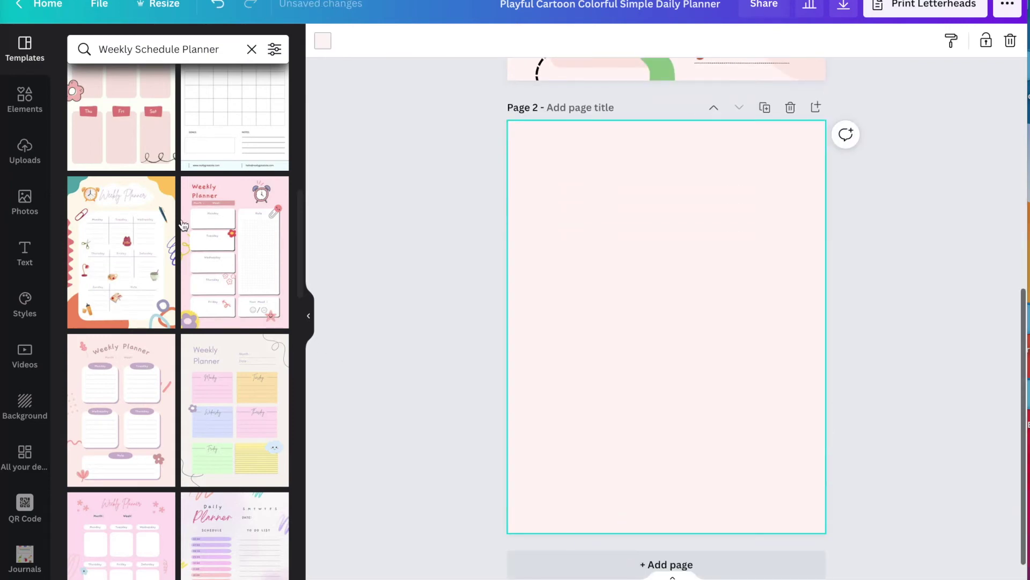
{"action": "left_click", "coordinate": [251, 49]}
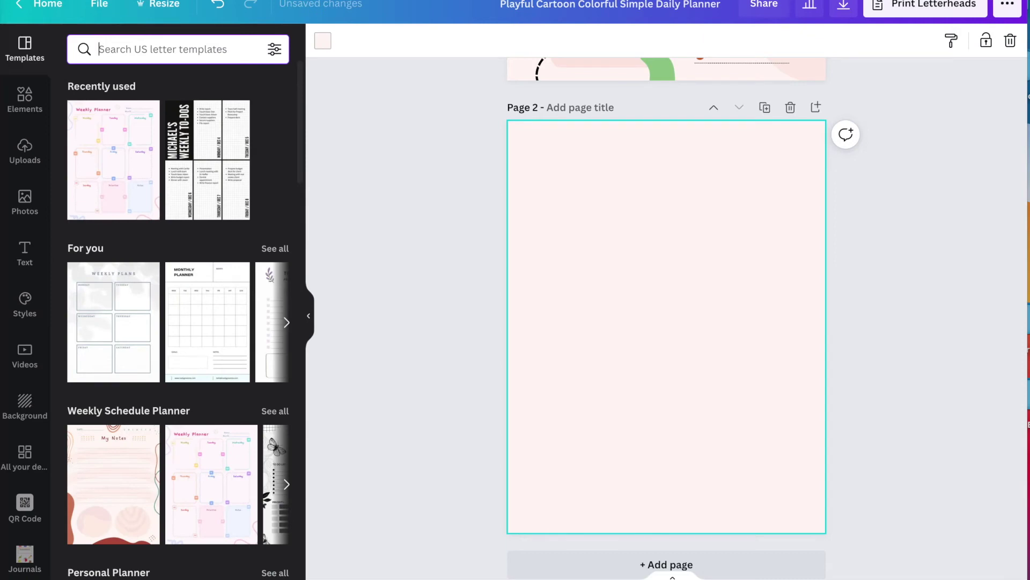
{"action": "type", "text": "homes"}
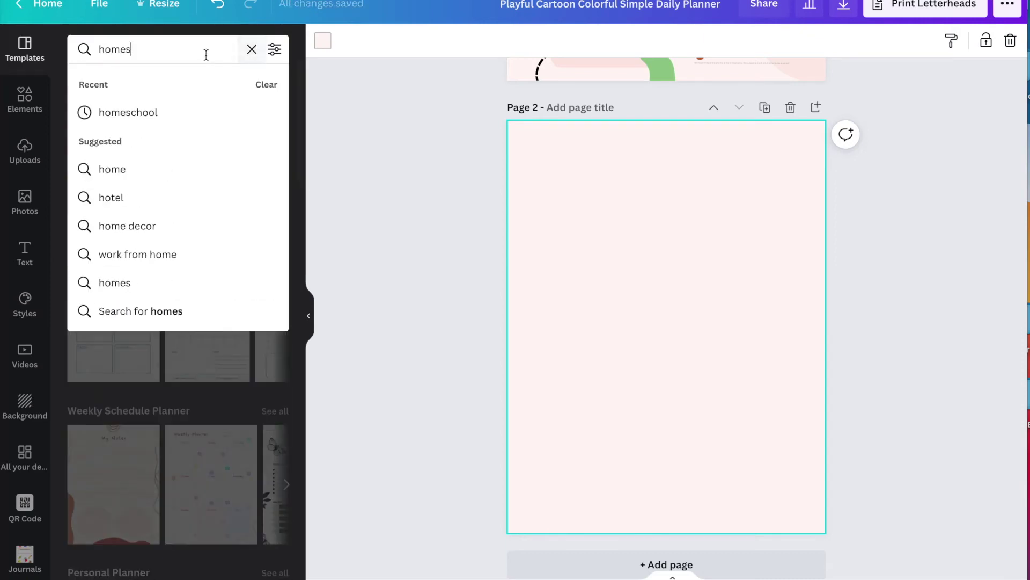
{"action": "left_click", "coordinate": [145, 118]}
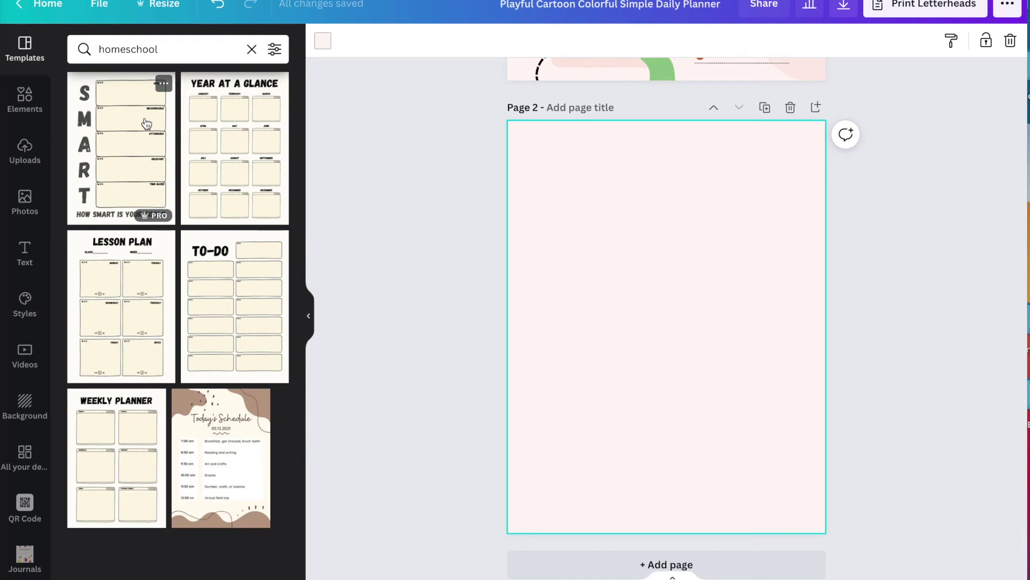
{"action": "mouse_move", "coordinate": [121, 307]}
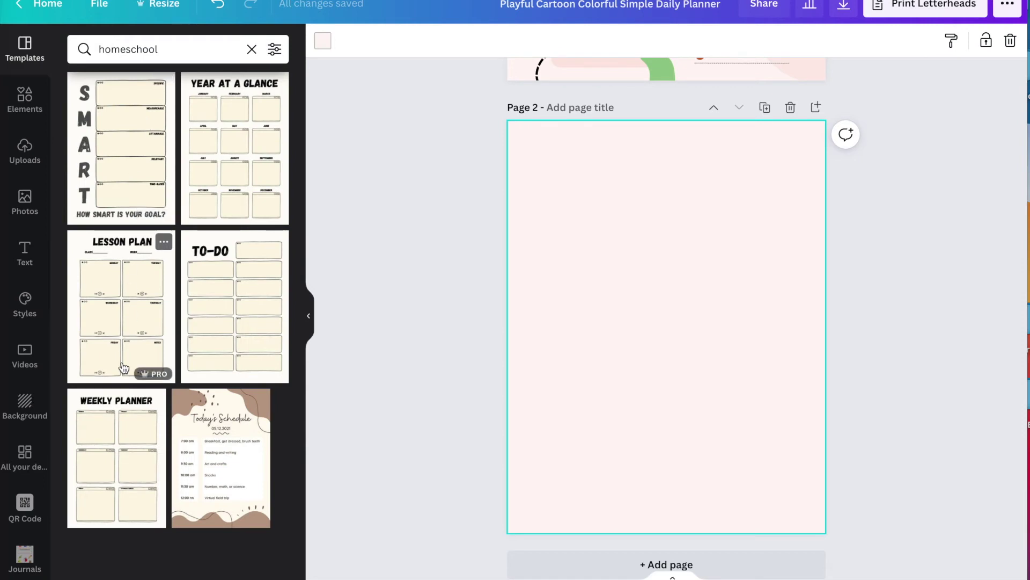
{"action": "left_click", "coordinate": [180, 53]}
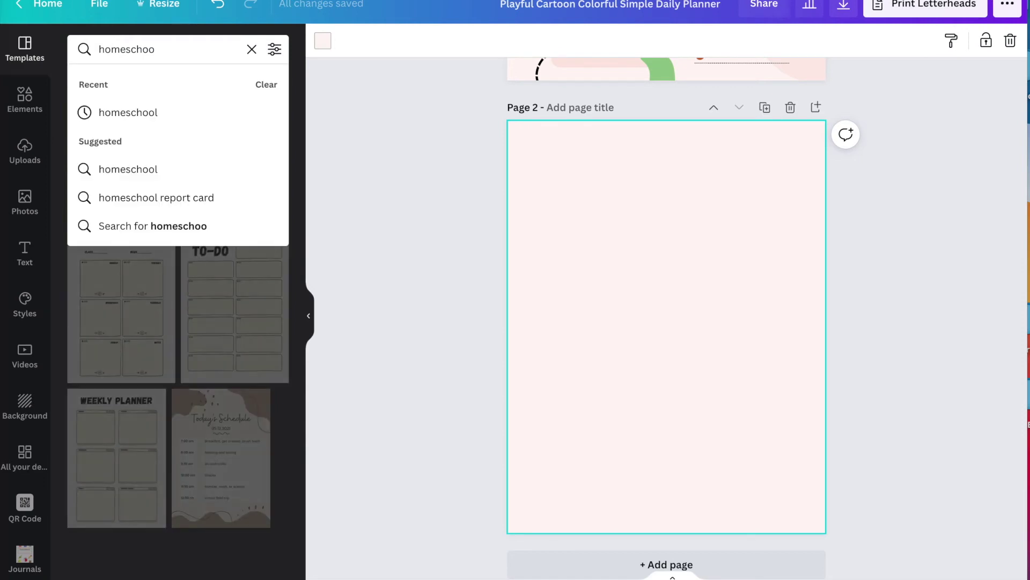
{"action": "key", "text": "BackSpace"}
{"action": "key", "text": "BackSpace"}
{"action": "key", "text": "BackSpace"}
{"action": "key", "text": "BackSpace"}
{"action": "type", "text": "pl"}
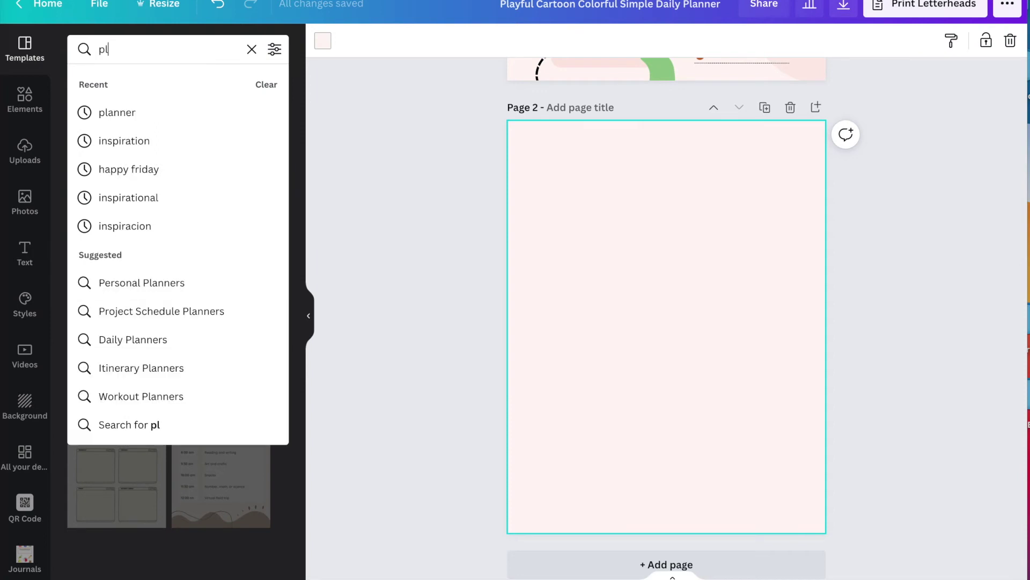
{"action": "type", "text": "anner"}
{"action": "key", "text": "Return"}
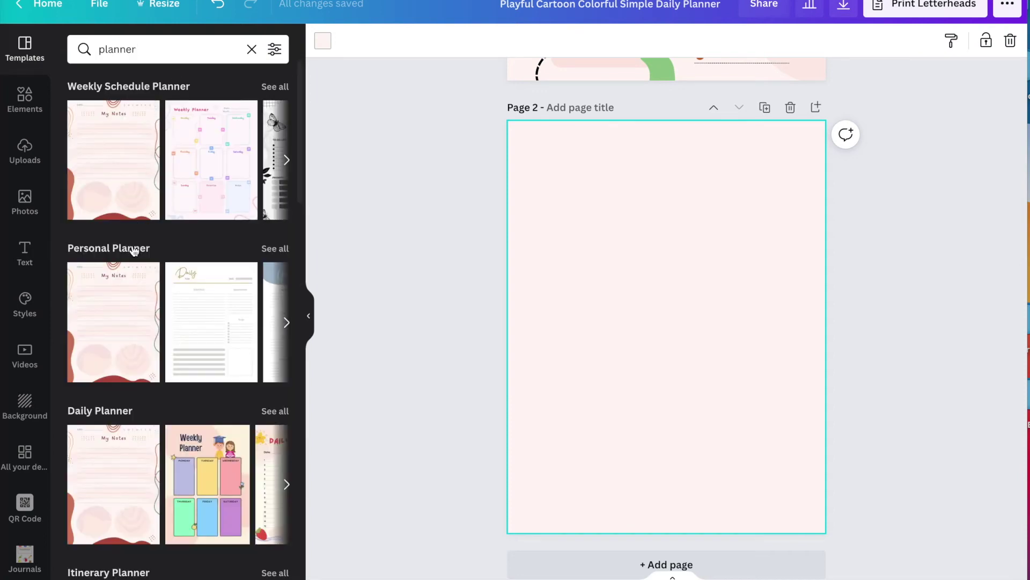
{"action": "scroll", "coordinate": [133, 250], "scroll_direction": "down", "scroll_amount": 1}
{"action": "scroll", "coordinate": [134, 252], "scroll_direction": "down", "scroll_amount": 1}
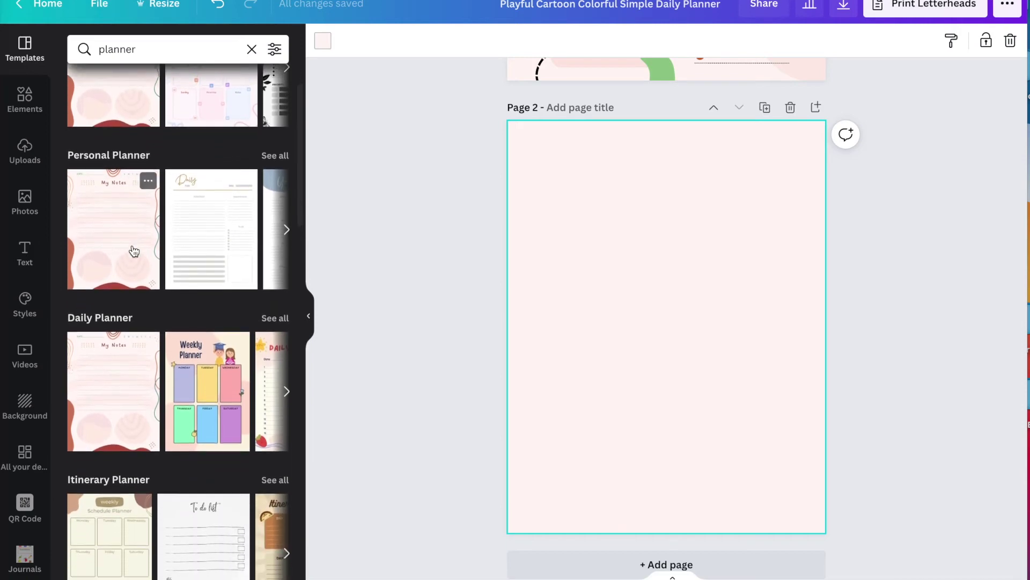
{"action": "scroll", "coordinate": [134, 252], "scroll_direction": "up", "scroll_amount": 1}
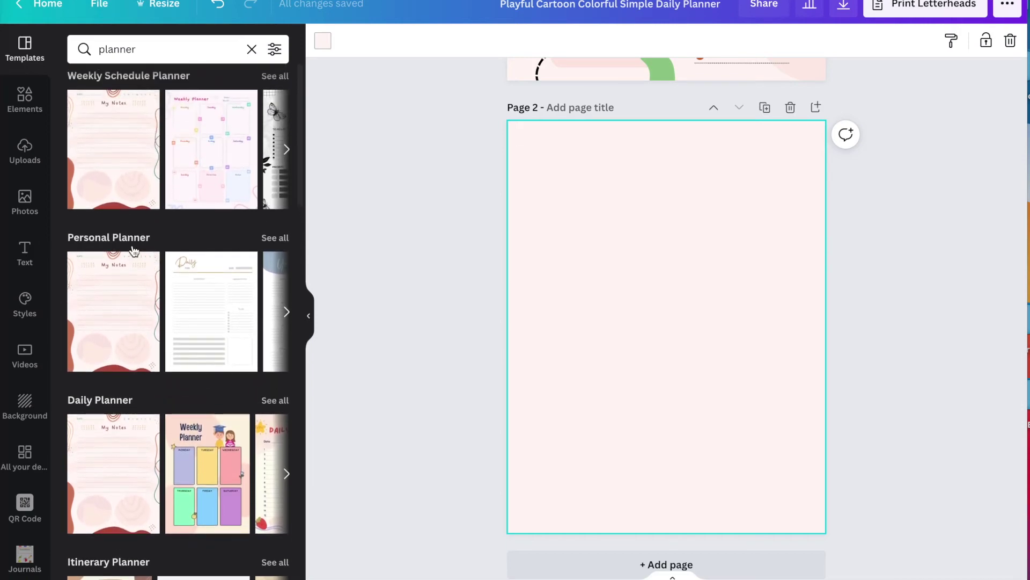
{"action": "left_click", "coordinate": [274, 238]}
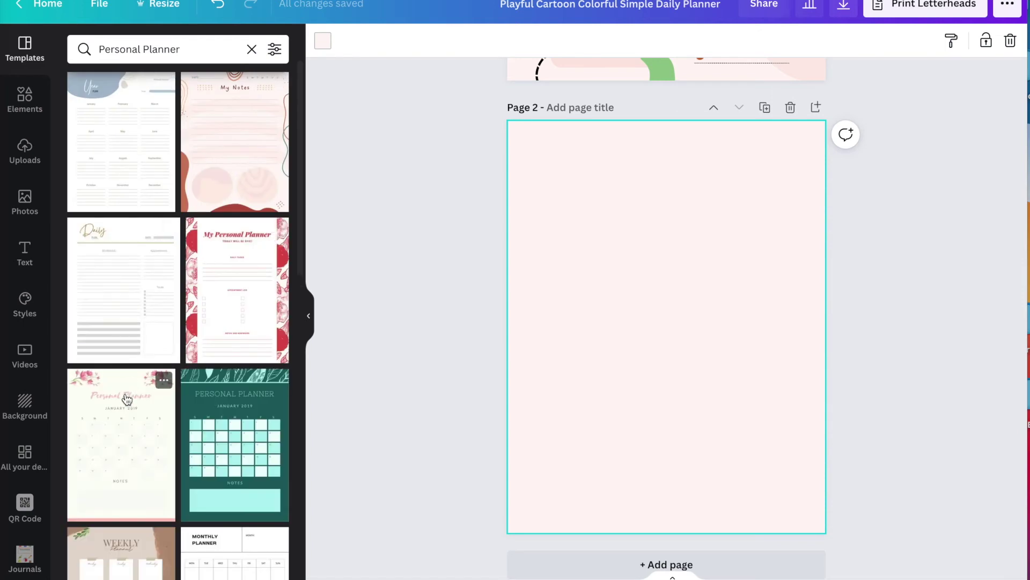
{"action": "scroll", "coordinate": [127, 399], "scroll_direction": "down", "scroll_amount": 3}
{"action": "scroll", "coordinate": [126, 399], "scroll_direction": "down", "scroll_amount": 2}
{"action": "scroll", "coordinate": [126, 399], "scroll_direction": "down", "scroll_amount": 2}
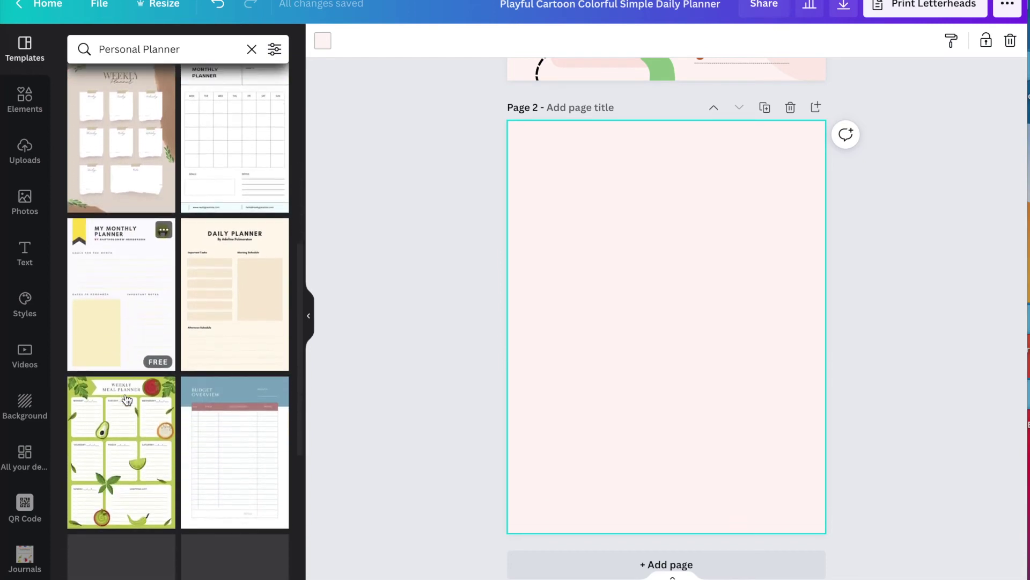
{"action": "scroll", "coordinate": [126, 400], "scroll_direction": "down", "scroll_amount": 1}
{"action": "scroll", "coordinate": [127, 399], "scroll_direction": "down", "scroll_amount": 1}
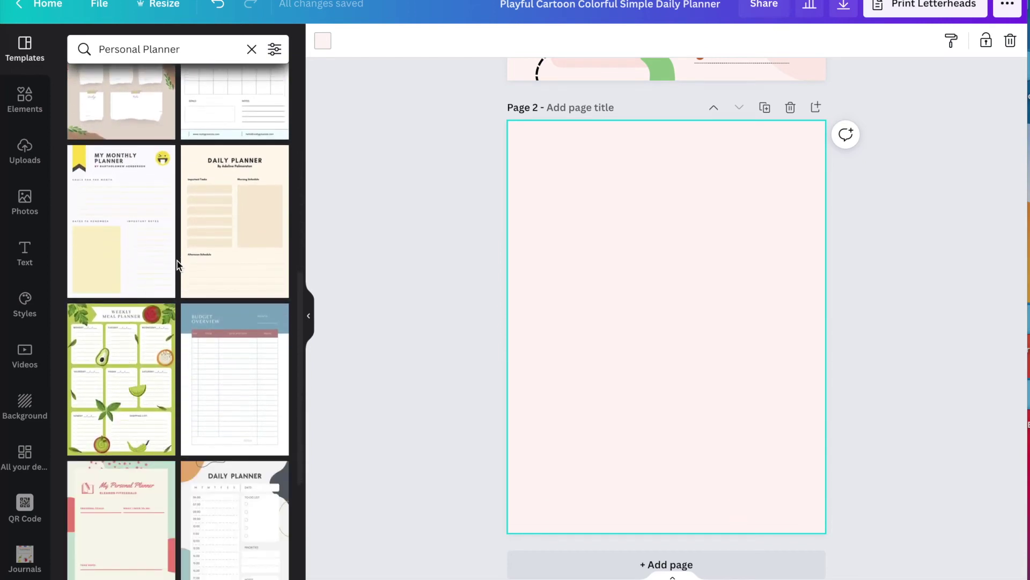
Undo the blank page, search templates for 'planner', and apply the To do list to page 2.
{"action": "left_click", "coordinate": [217, 4]}
{"action": "scroll", "coordinate": [142, 254], "scroll_direction": "down", "scroll_amount": 2}
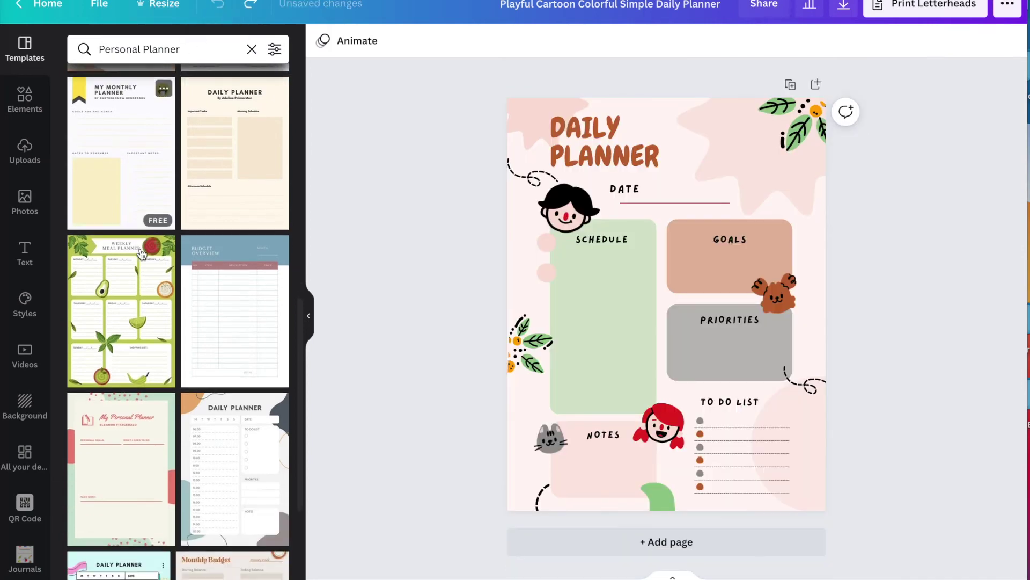
{"action": "scroll", "coordinate": [142, 255], "scroll_direction": "down", "scroll_amount": 3}
{"action": "left_click", "coordinate": [202, 47]}
{"action": "key", "text": "Return"}
{"action": "left_click", "coordinate": [202, 47]}
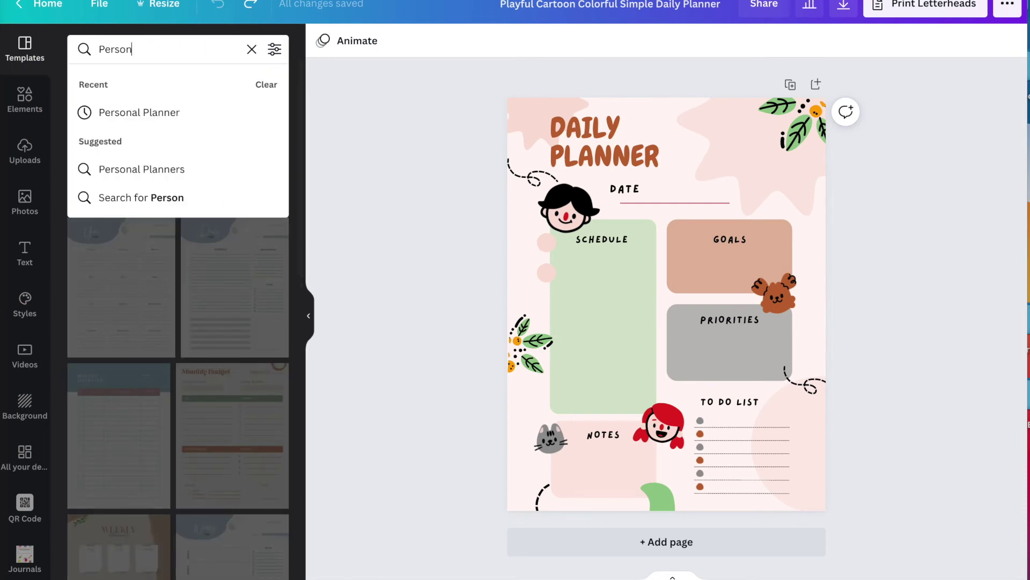
{"action": "key", "text": "BackSpace"}
{"action": "key", "text": "BackSpace"}
{"action": "key", "text": "BackSpace"}
{"action": "key", "text": "BackSpace"}
{"action": "key", "text": "BackSpace"}
{"action": "type", "text": "planne"}
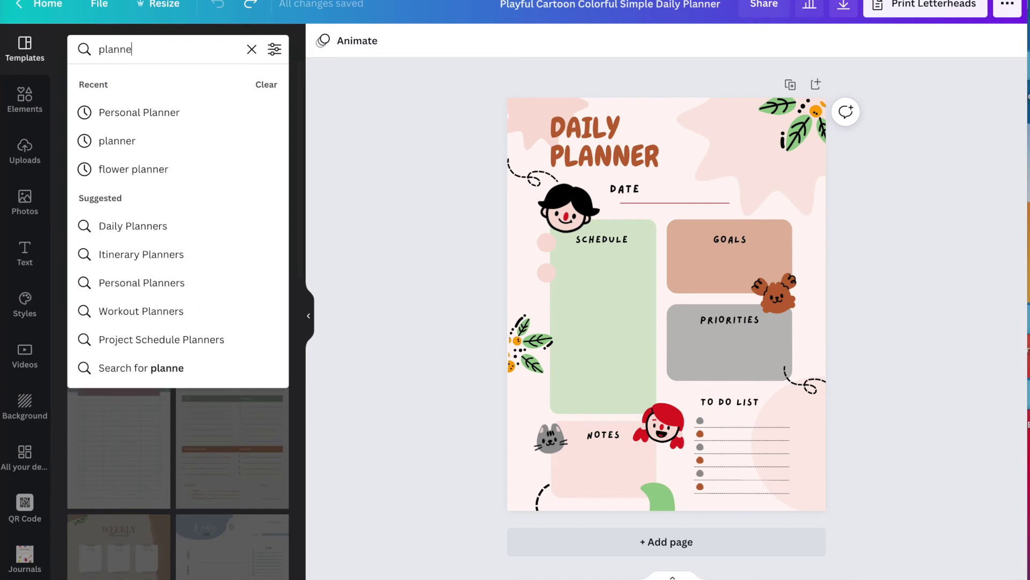
{"action": "type", "text": "r"}
{"action": "key", "text": "Return"}
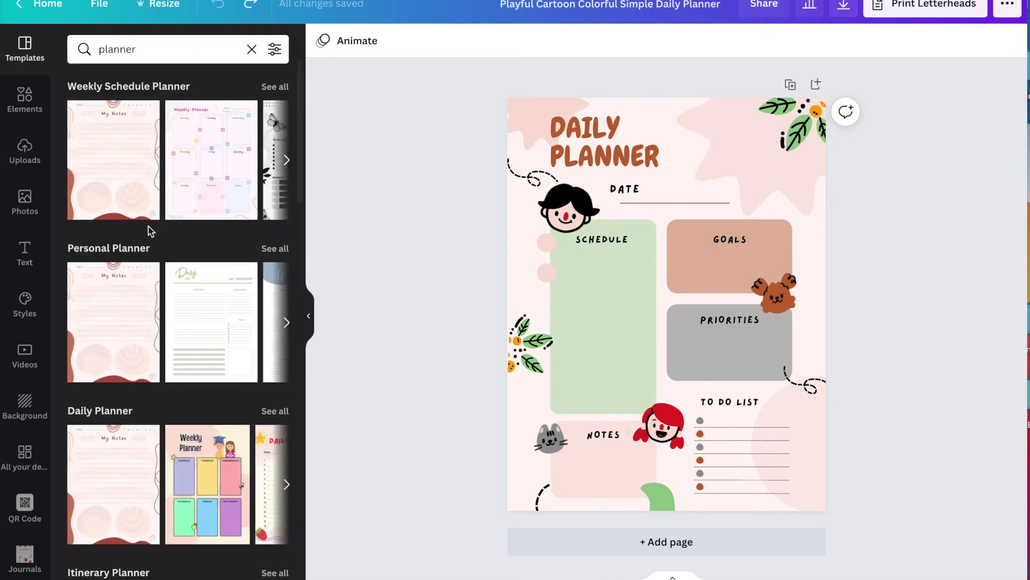
{"action": "scroll", "coordinate": [148, 231], "scroll_direction": "down", "scroll_amount": 1}
{"action": "scroll", "coordinate": [148, 231], "scroll_direction": "down", "scroll_amount": 1}
{"action": "scroll", "coordinate": [148, 230], "scroll_direction": "down", "scroll_amount": 2}
{"action": "scroll", "coordinate": [148, 231], "scroll_direction": "down", "scroll_amount": 1}
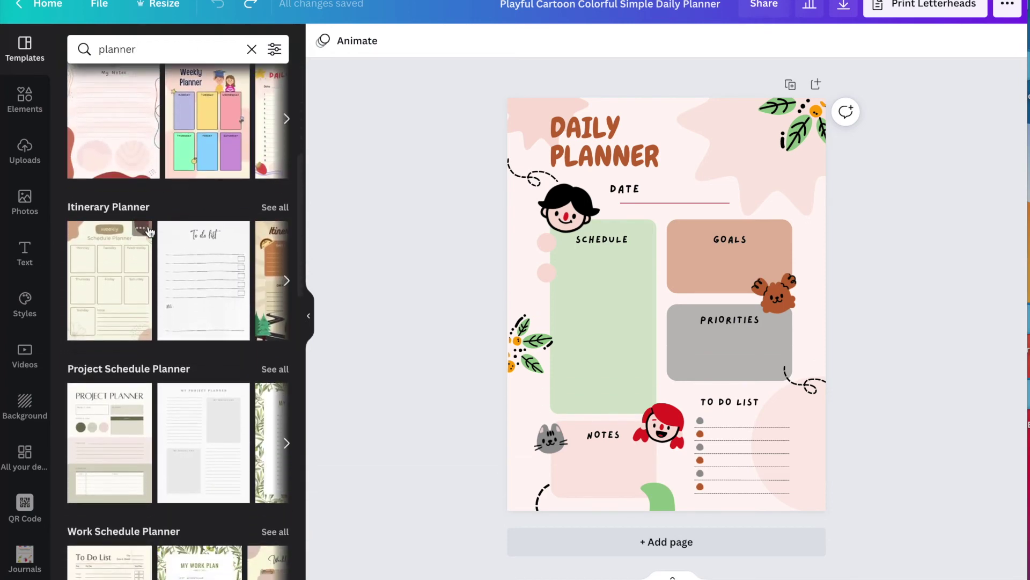
{"action": "mouse_move", "coordinate": [202, 280]}
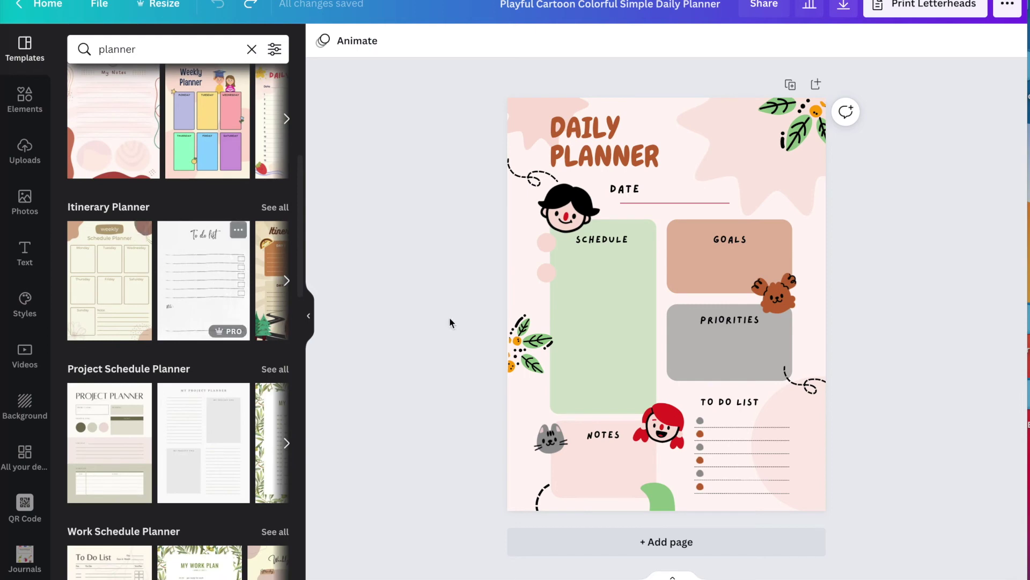
{"action": "left_click", "coordinate": [545, 542]}
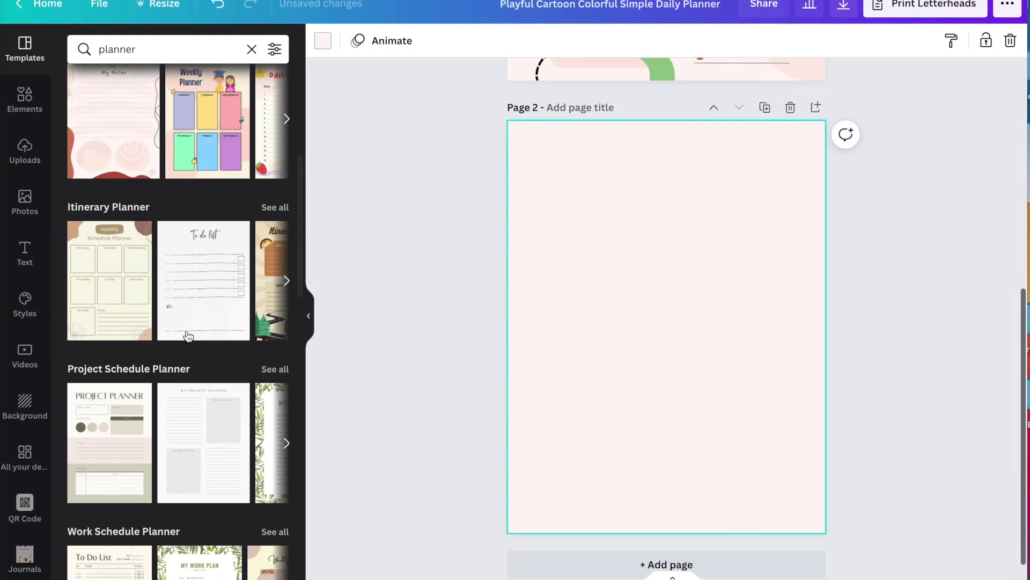
Keep the To do list on page 2, view Itinerary Planner templates, then rerun the 'planner' search.
{"action": "left_click", "coordinate": [201, 278]}
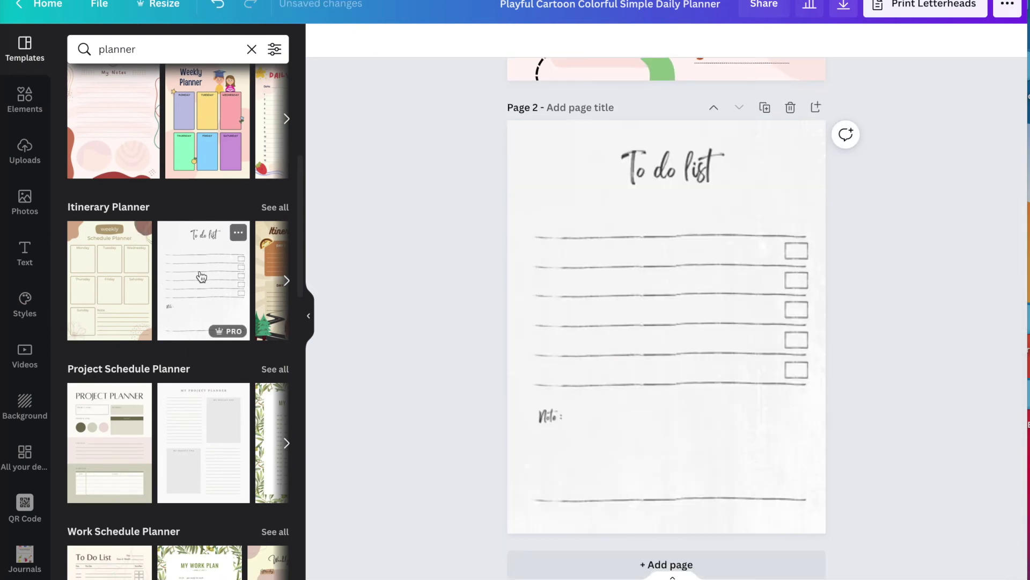
{"action": "left_click", "coordinate": [274, 207]}
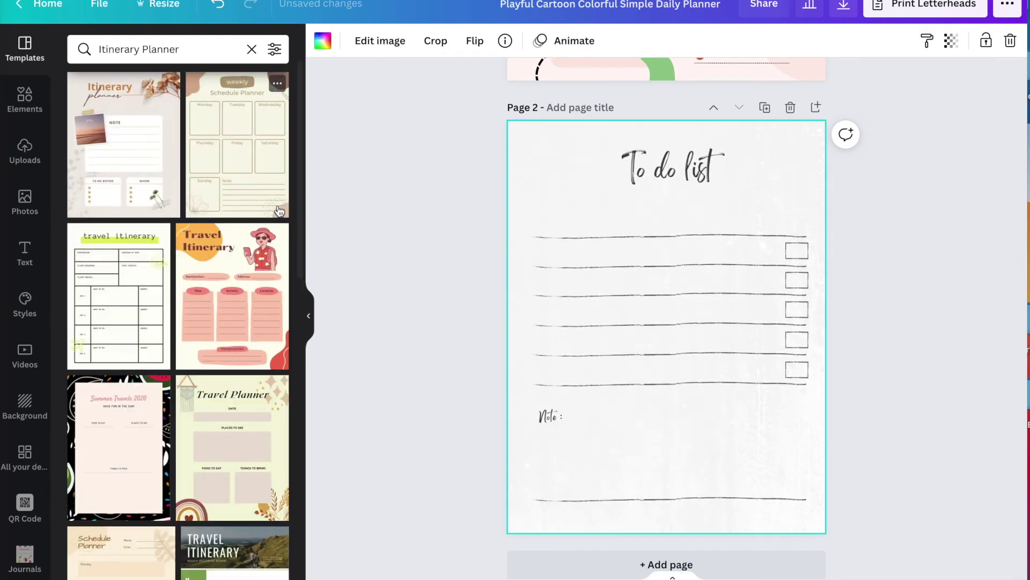
{"action": "scroll", "coordinate": [191, 373], "scroll_direction": "down", "scroll_amount": 2}
{"action": "scroll", "coordinate": [191, 374], "scroll_direction": "down", "scroll_amount": 2}
{"action": "scroll", "coordinate": [191, 374], "scroll_direction": "down", "scroll_amount": 1}
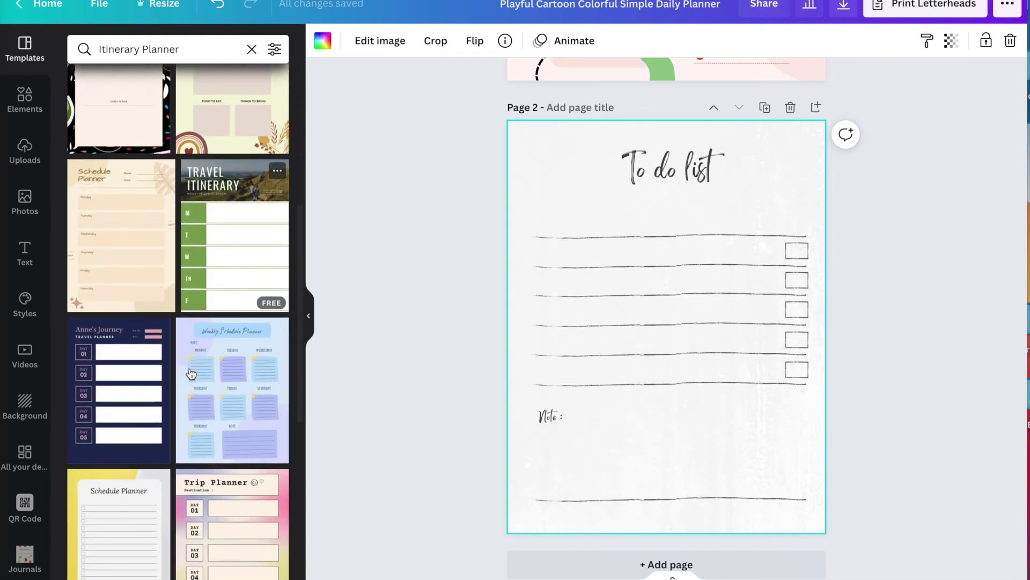
{"action": "scroll", "coordinate": [190, 373], "scroll_direction": "down", "scroll_amount": 1}
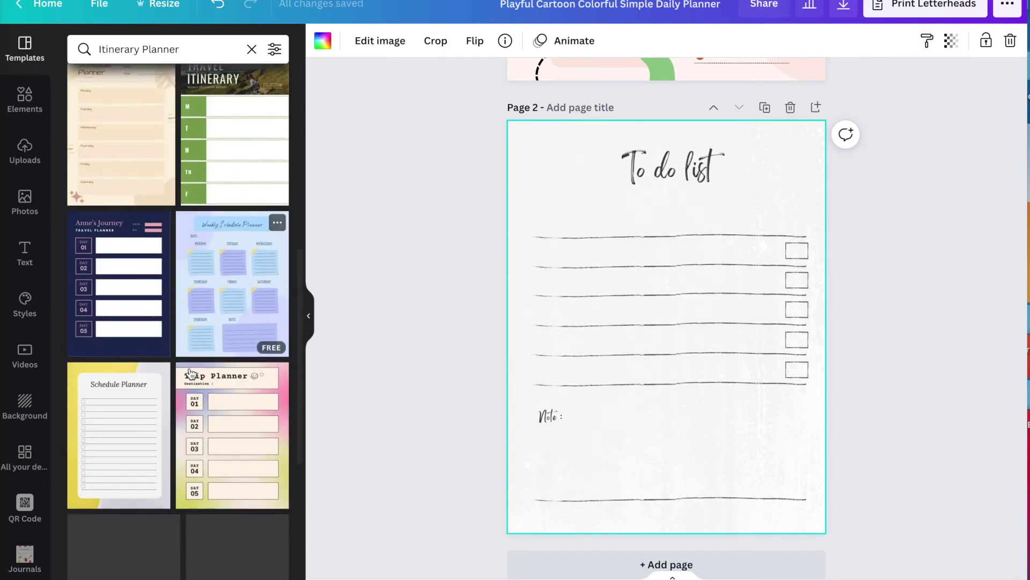
{"action": "left_click", "coordinate": [252, 50]}
{"action": "type", "text": "pl"}
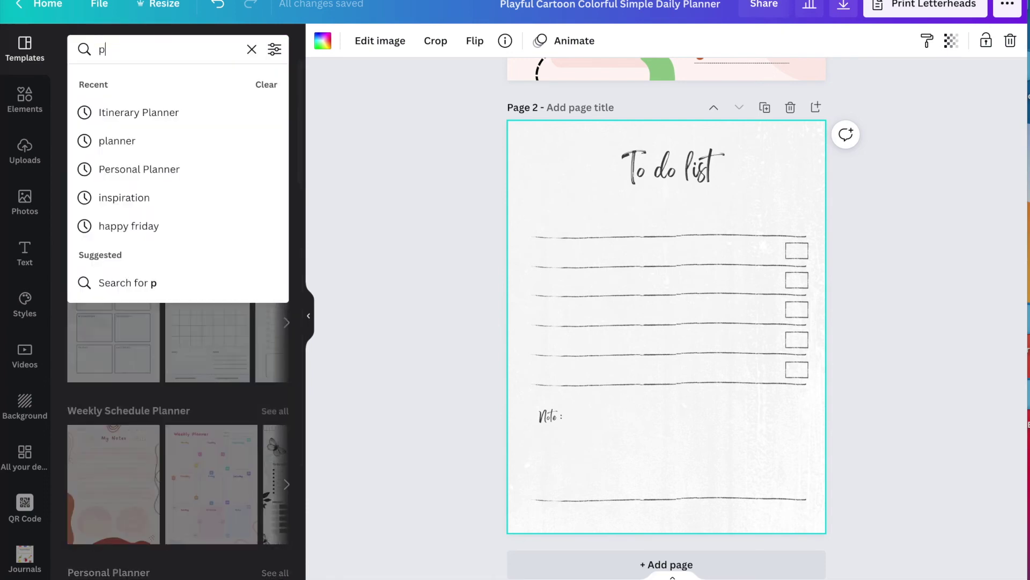
{"action": "type", "text": "anner"}
{"action": "key", "text": "Return"}
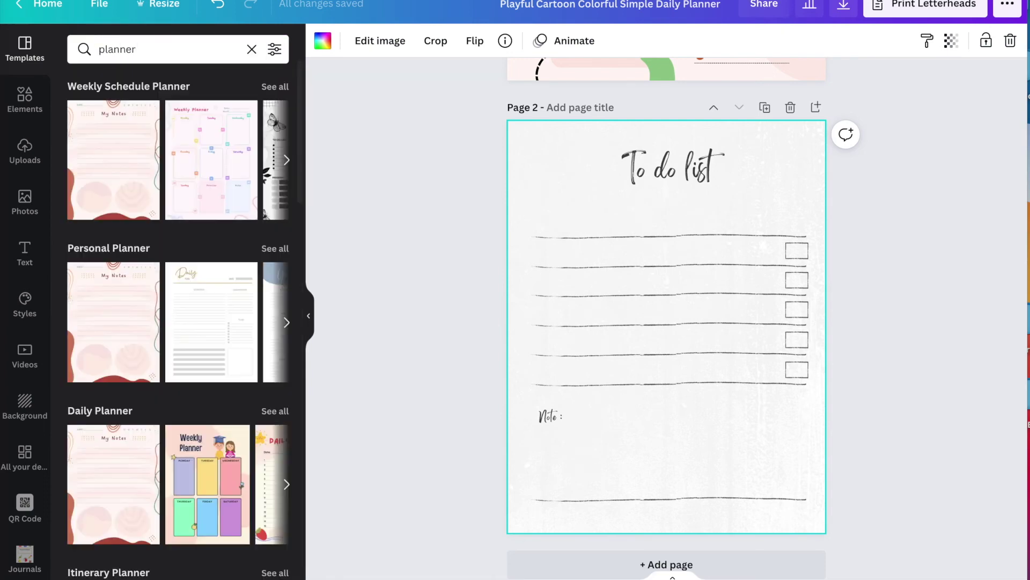
{"action": "scroll", "coordinate": [141, 262], "scroll_direction": "down", "scroll_amount": 2}
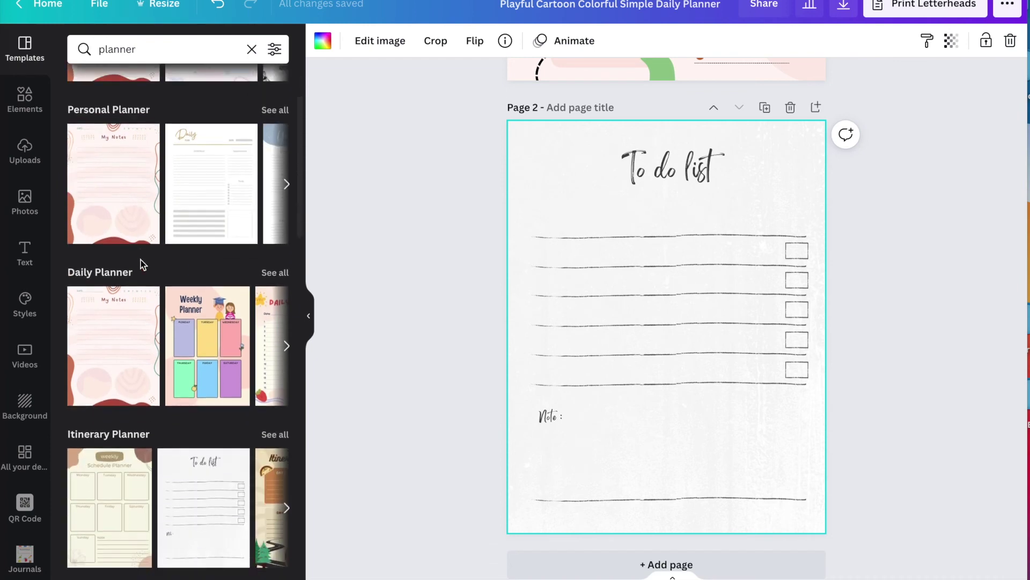
{"action": "scroll", "coordinate": [141, 262], "scroll_direction": "down", "scroll_amount": 1}
{"action": "scroll", "coordinate": [141, 264], "scroll_direction": "down", "scroll_amount": 3}
{"action": "scroll", "coordinate": [141, 265], "scroll_direction": "down", "scroll_amount": 2}
{"action": "scroll", "coordinate": [142, 264], "scroll_direction": "down", "scroll_amount": 2}
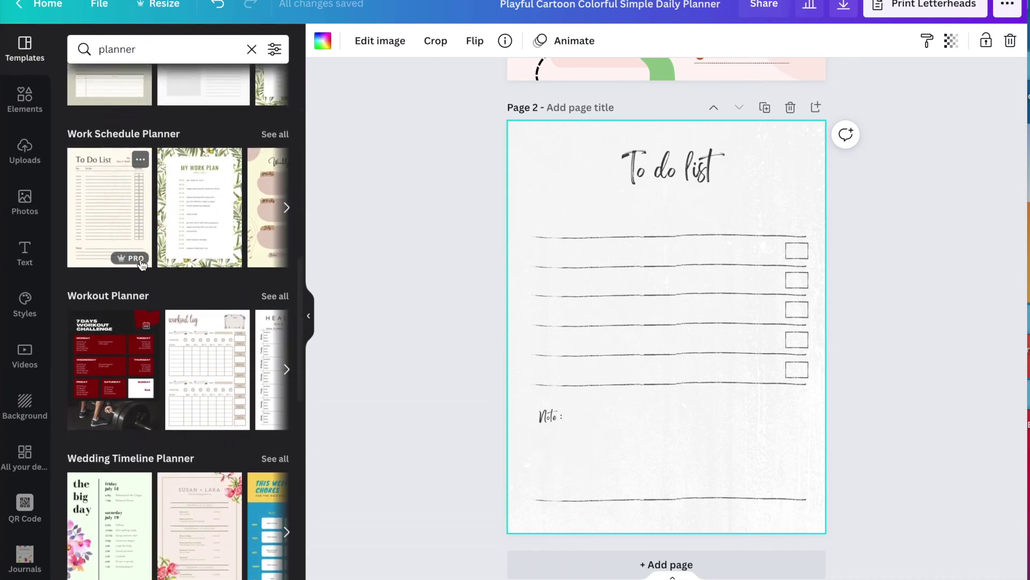
{"action": "scroll", "coordinate": [141, 264], "scroll_direction": "down", "scroll_amount": 1}
{"action": "scroll", "coordinate": [141, 264], "scroll_direction": "down", "scroll_amount": 3}
{"action": "scroll", "coordinate": [141, 264], "scroll_direction": "down", "scroll_amount": 1}
{"action": "scroll", "coordinate": [141, 264], "scroll_direction": "down", "scroll_amount": 1}
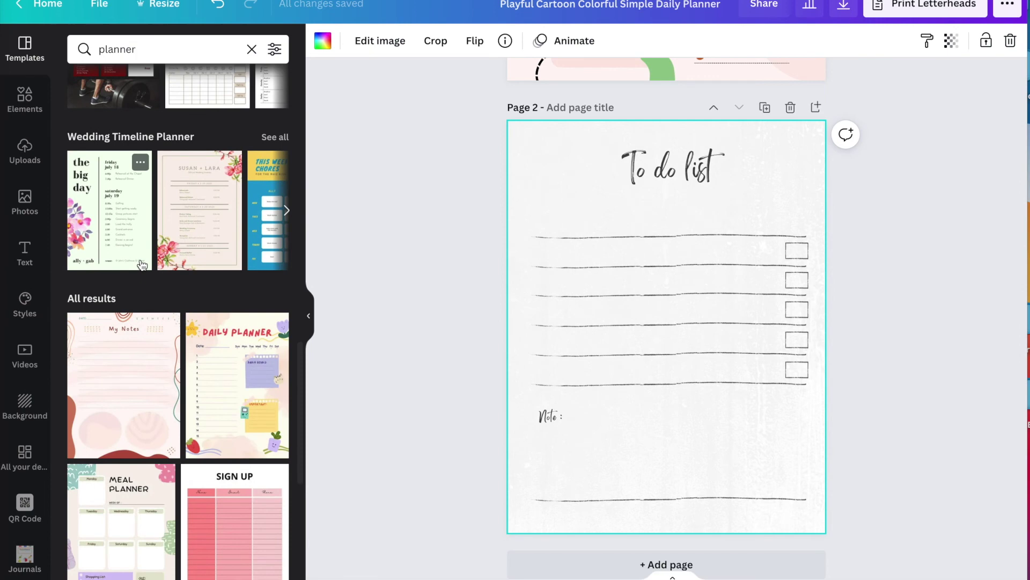
{"action": "scroll", "coordinate": [154, 264], "scroll_direction": "down", "scroll_amount": 2}
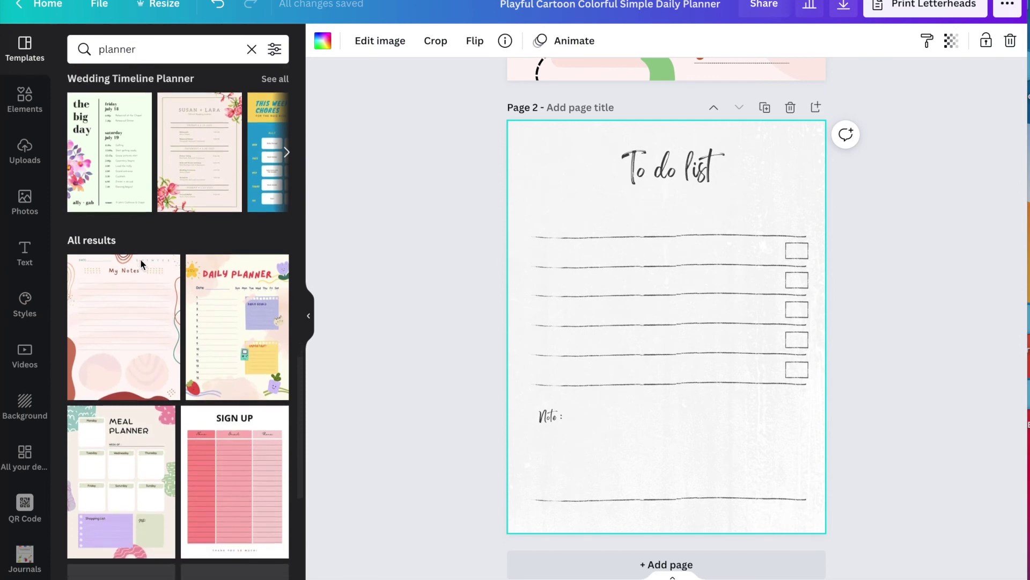
Apply the colourful kids' Daily Planner to page 2 and relabel its first hours 7 am and 8 am.
{"action": "left_click", "coordinate": [237, 296]}
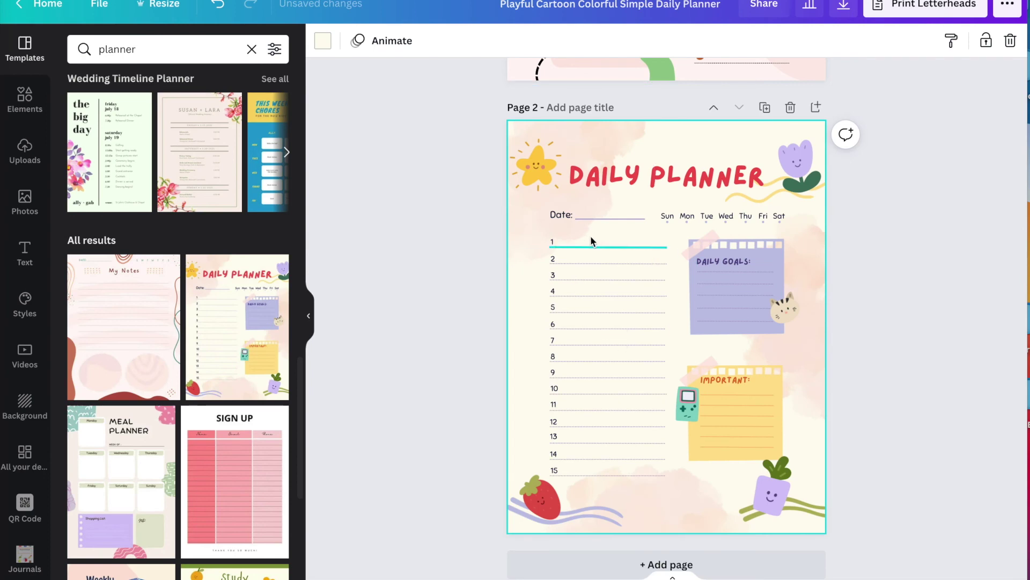
{"action": "left_click", "coordinate": [553, 247]}
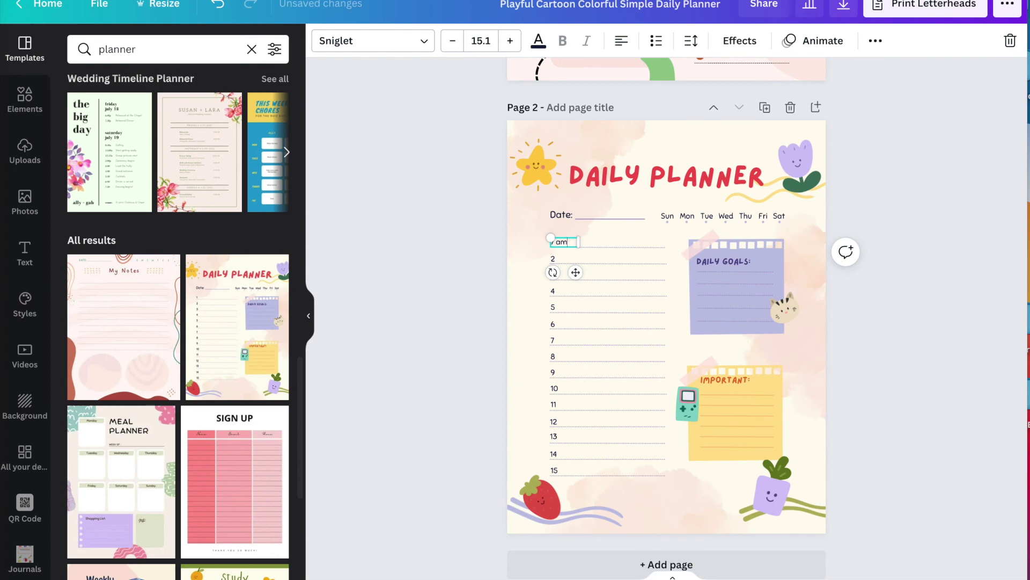
{"action": "left_click", "coordinate": [554, 259]}
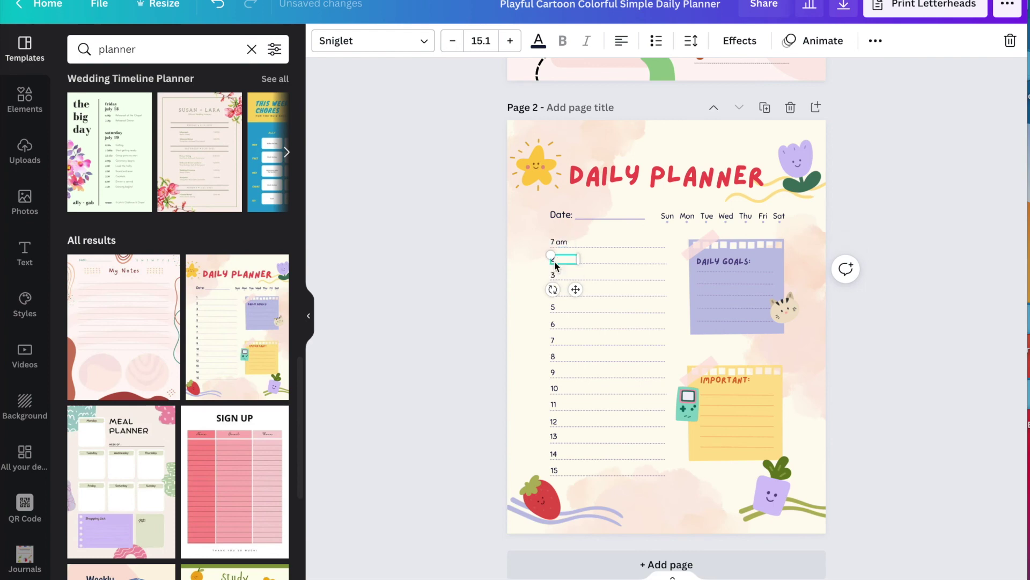
{"action": "type", "text": "8 am"}
{"action": "left_click", "coordinate": [877, 309]}
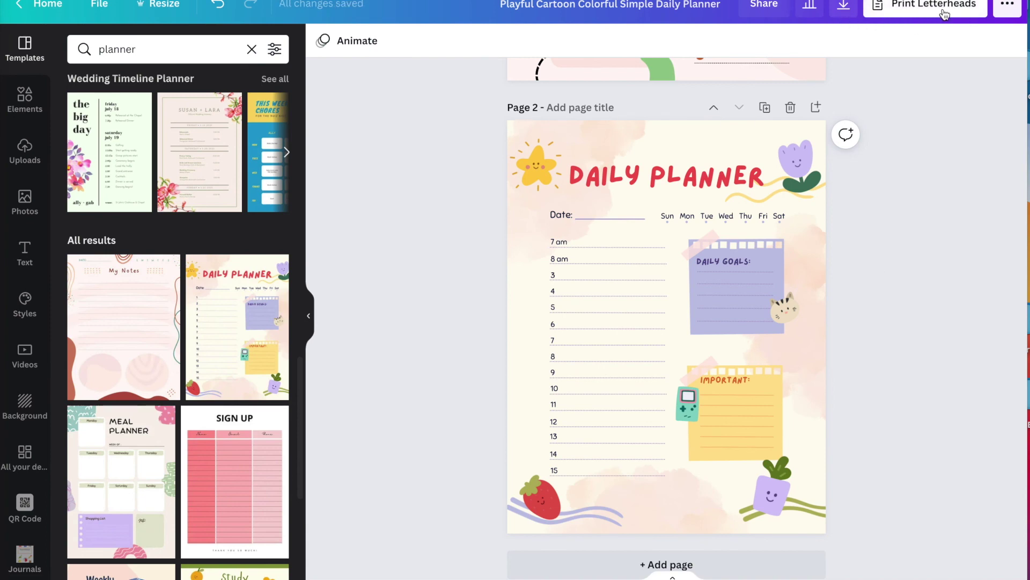
Download both planner pages as a PDF Print file.
{"action": "left_click", "coordinate": [1009, 6]}
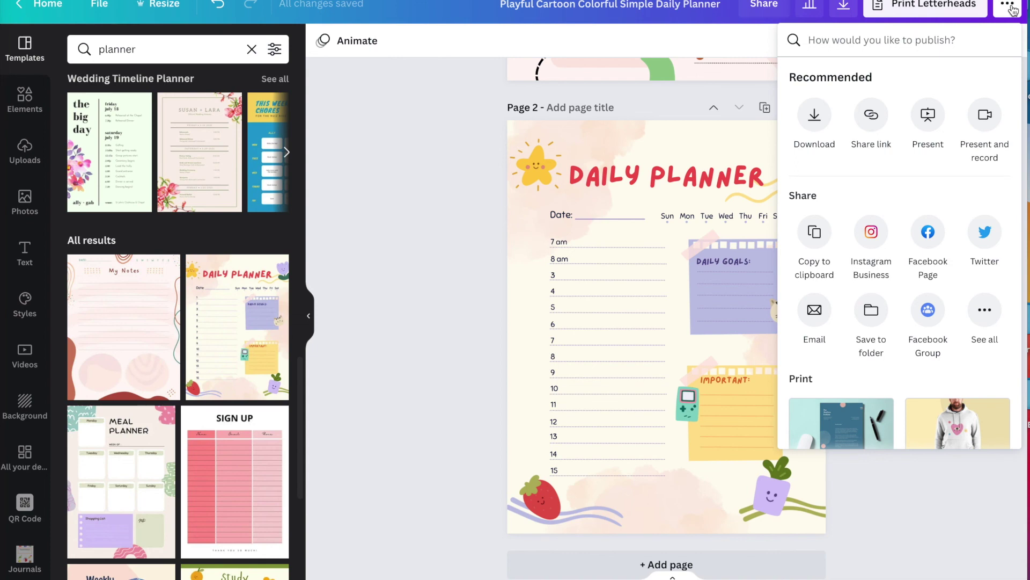
{"action": "left_click", "coordinate": [815, 121]}
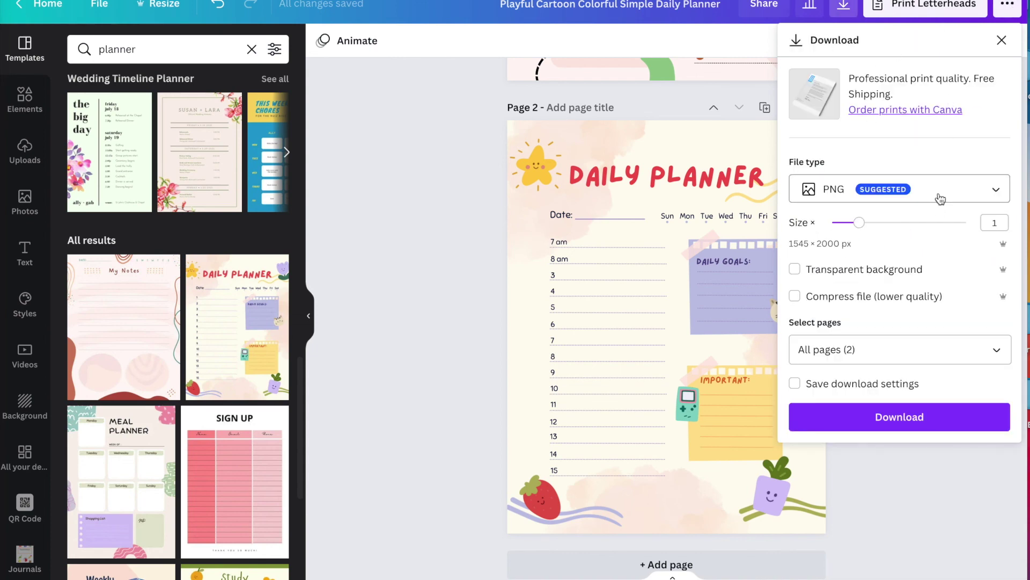
{"action": "left_click", "coordinate": [940, 198]}
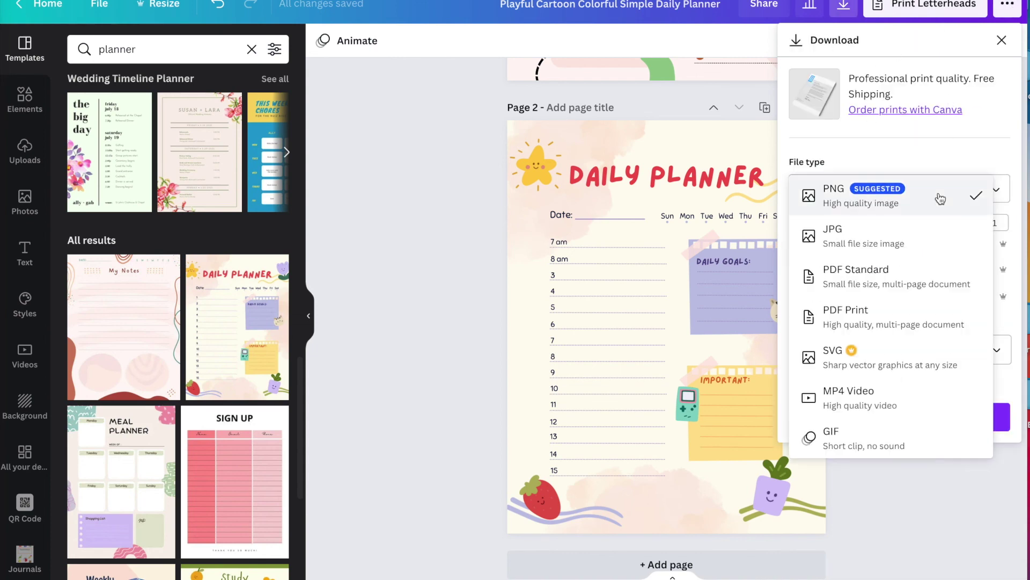
{"action": "left_click", "coordinate": [885, 328]}
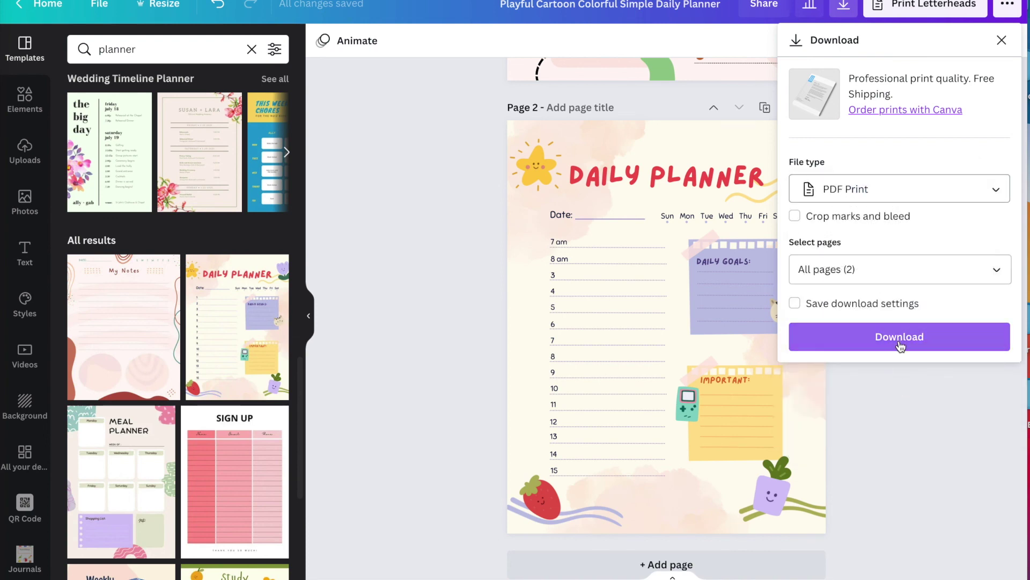
{"action": "left_click", "coordinate": [899, 339]}
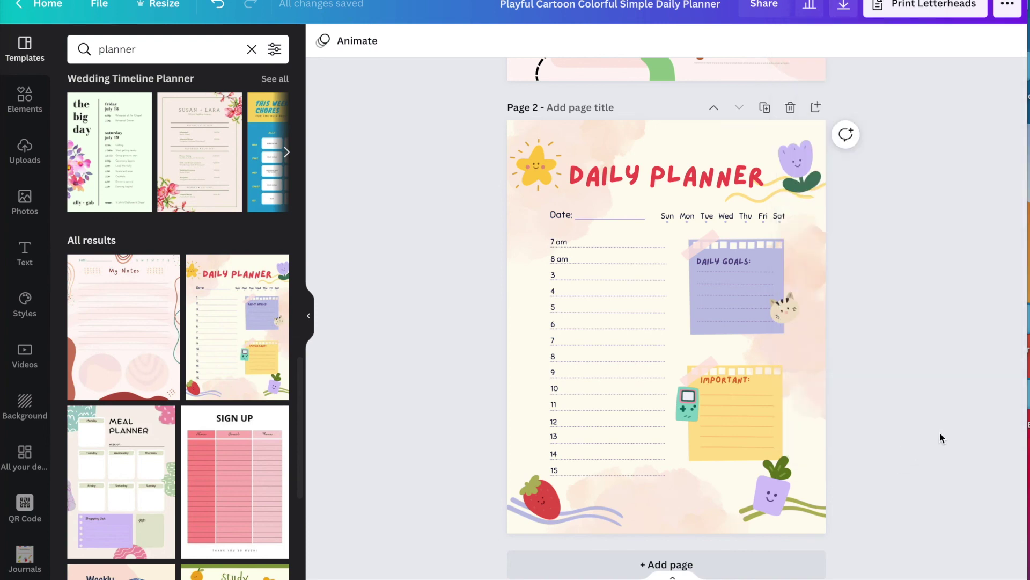
{"action": "scroll", "coordinate": [802, 379], "scroll_direction": "up", "scroll_amount": 5}
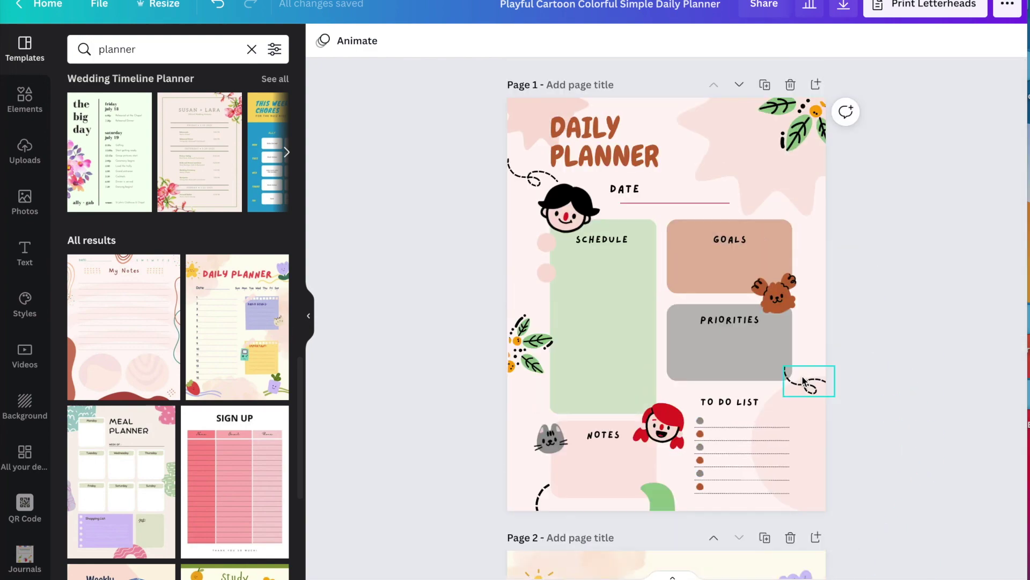
{"action": "scroll", "coordinate": [805, 385], "scroll_direction": "down", "scroll_amount": 2}
{"action": "scroll", "coordinate": [805, 385], "scroll_direction": "down", "scroll_amount": 3}
{"action": "scroll", "coordinate": [798, 380], "scroll_direction": "up", "scroll_amount": 5}
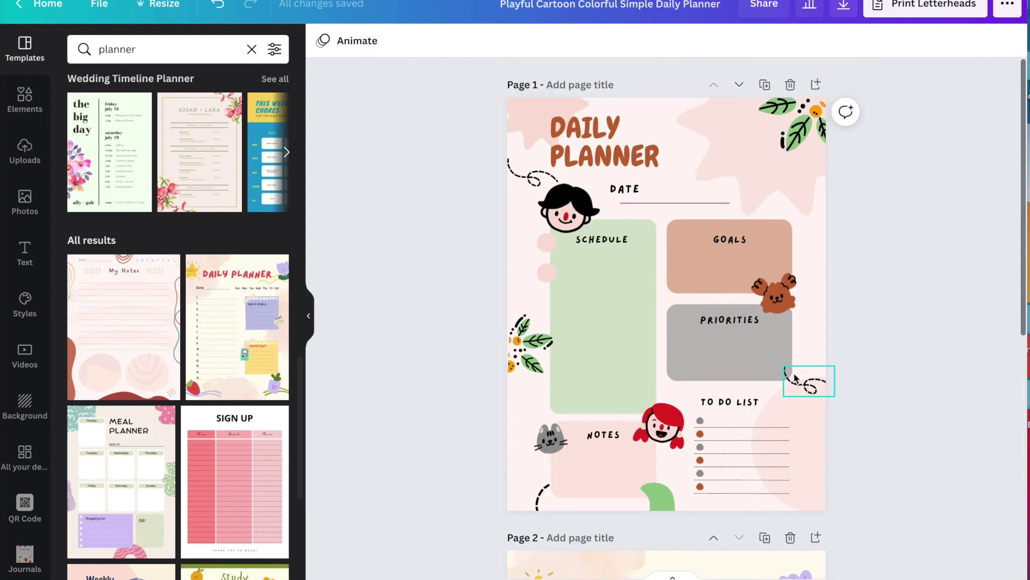